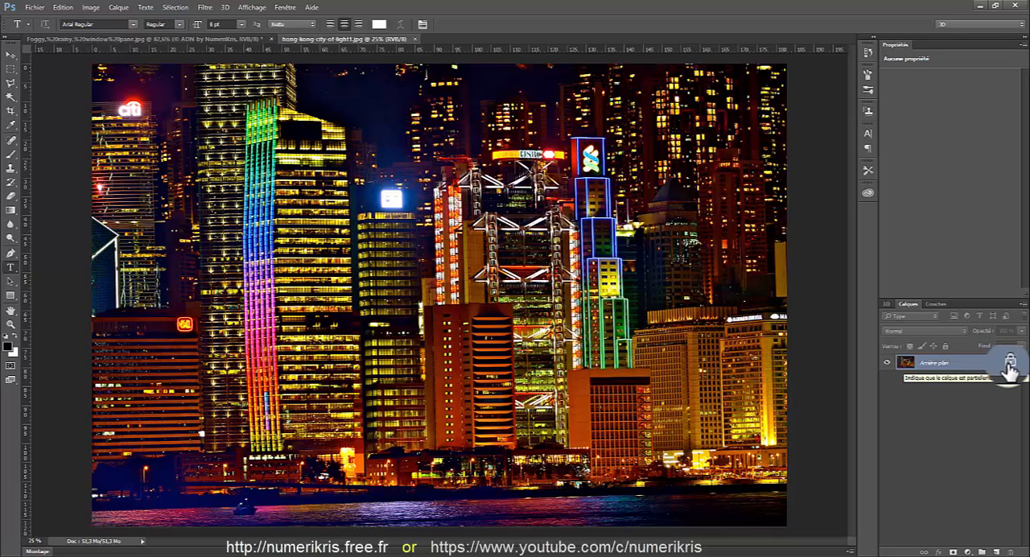
# Unlock the Hong Kong city photo's background layer and copy it into the foggy rainy window document
pyautogui.click(1009, 363)
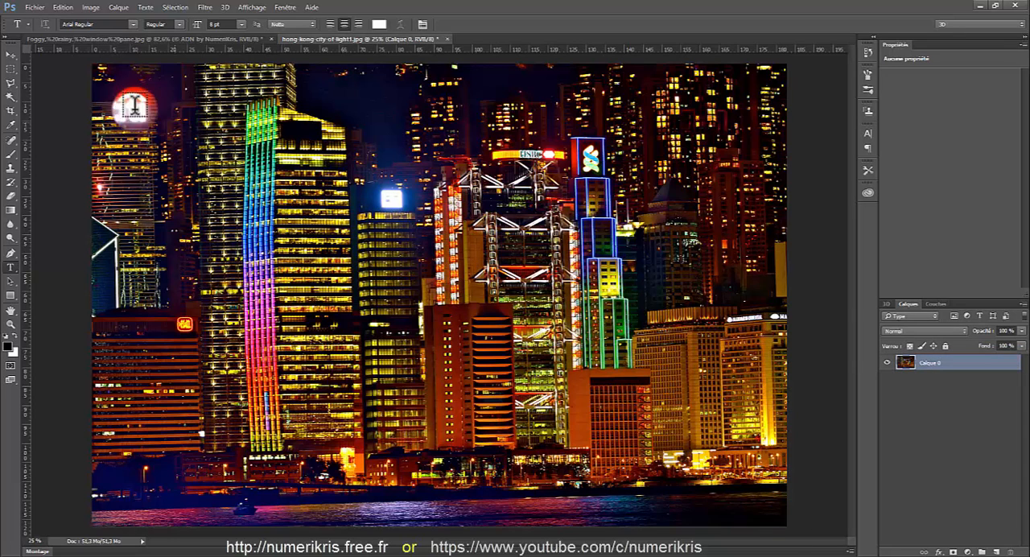
pyautogui.click(11, 54)
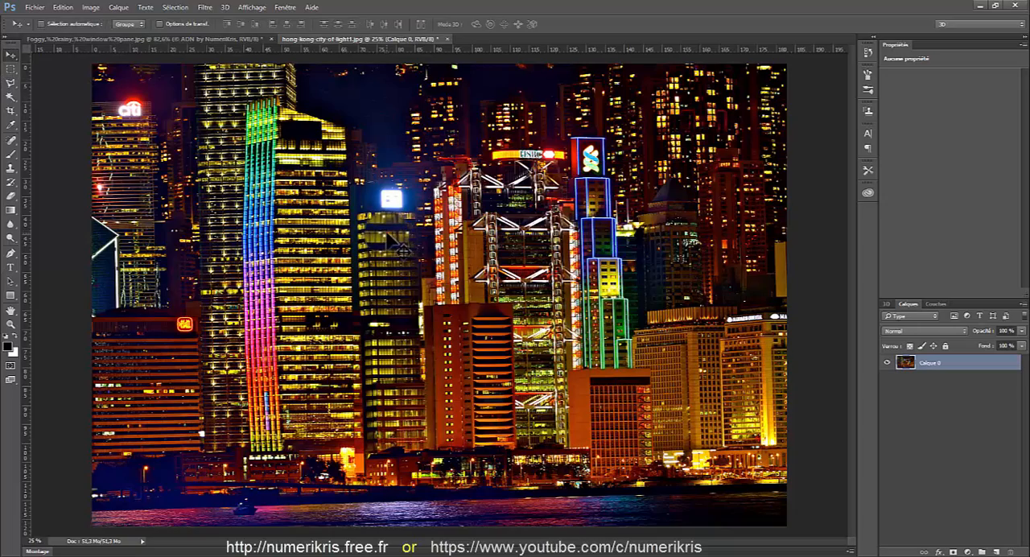
pyautogui.moveTo(384, 234)
pyautogui.mouseDown()
pyautogui.moveTo(357, 172)
pyautogui.moveTo(229, 65)
pyautogui.moveTo(235, 29)
pyautogui.moveTo(216, 36)
pyautogui.moveTo(368, 230)
pyautogui.mouseUp()
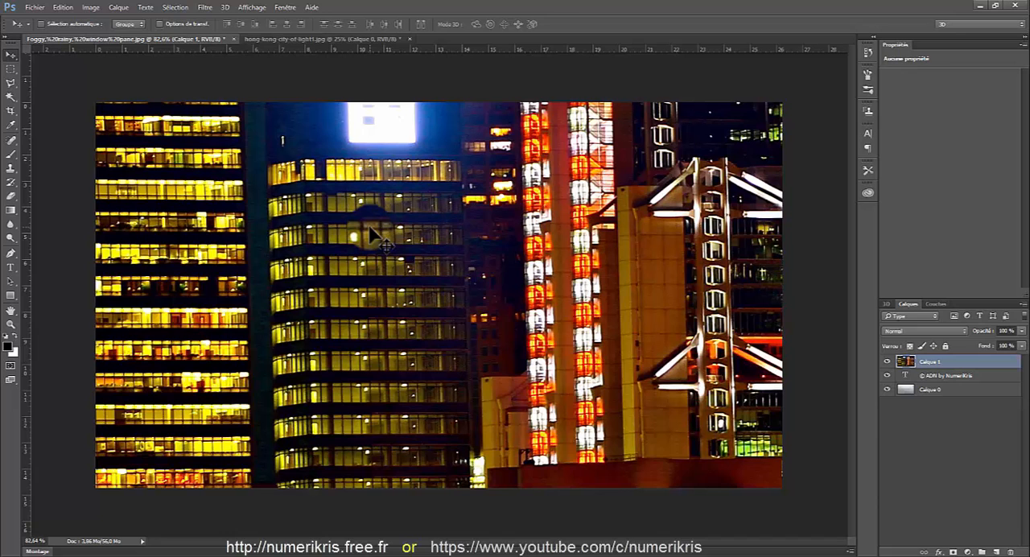
# Scale the city layer proportionally to about 30 % and position it so it covers the whole rainy window canvas
pyautogui.scroll(-5, 370, 233)
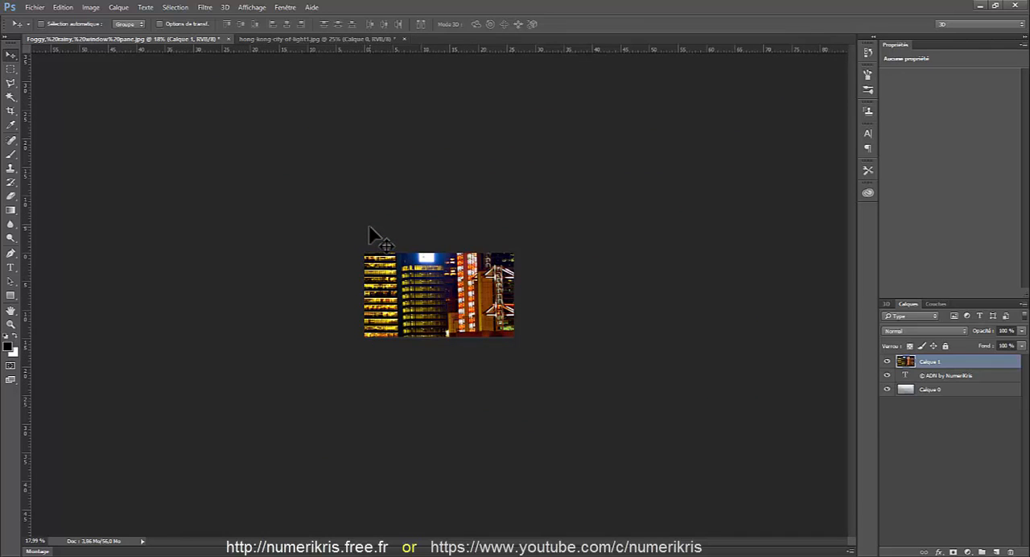
pyautogui.hotkey('ctrl', 't')
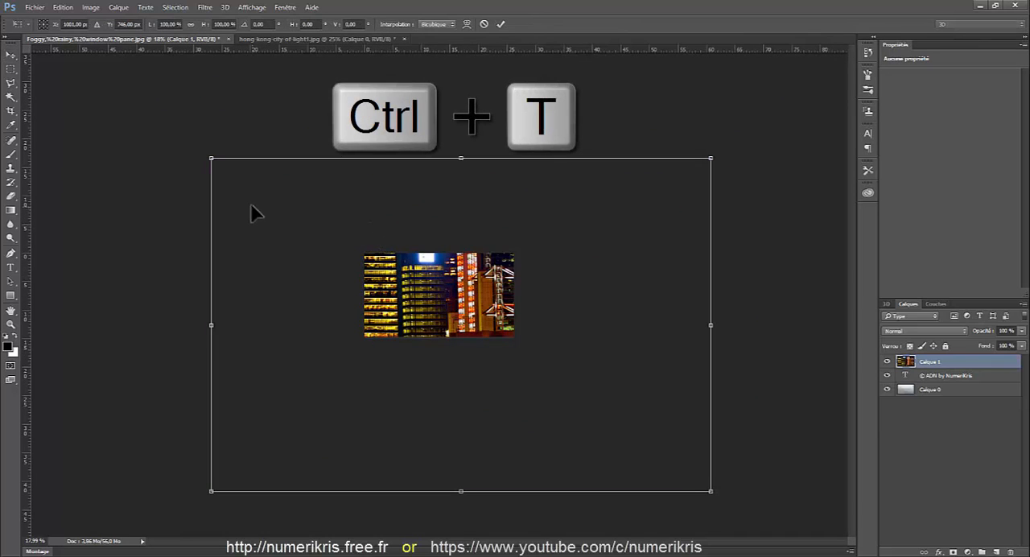
pyautogui.moveTo(251, 206); pyautogui.dragTo(406, 302)
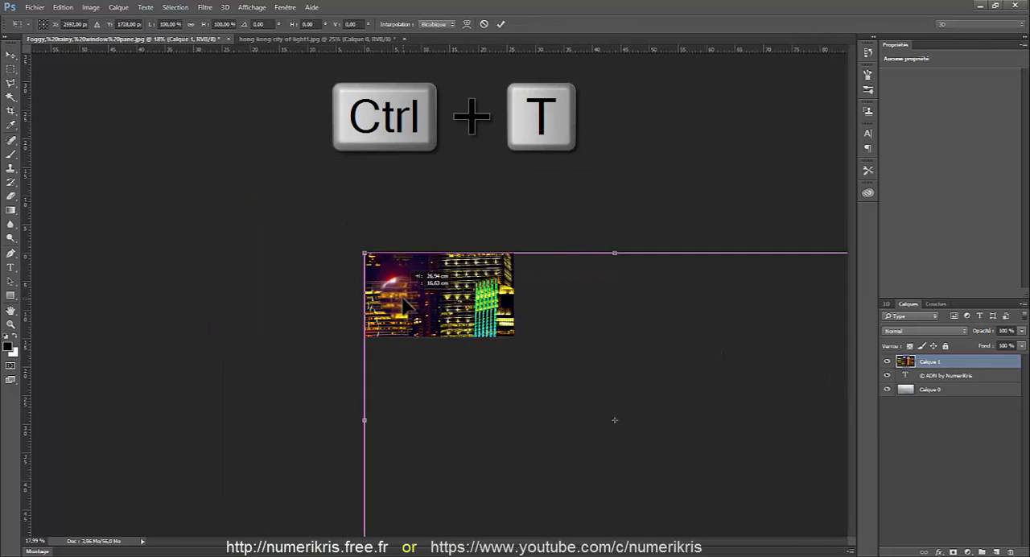
pyautogui.scroll(-4, 728, 390)
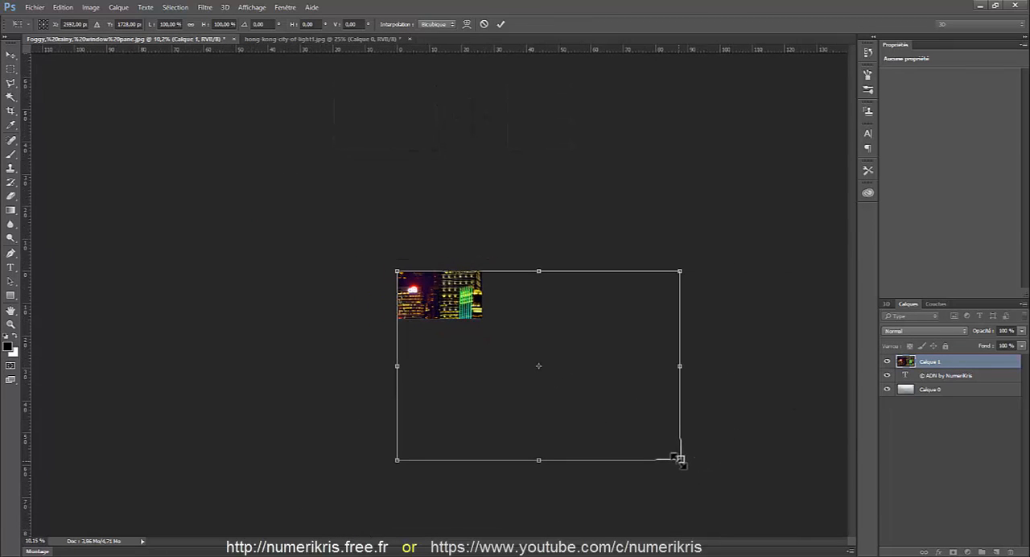
pyautogui.moveTo(678, 459); pyautogui.dragTo(481, 327)
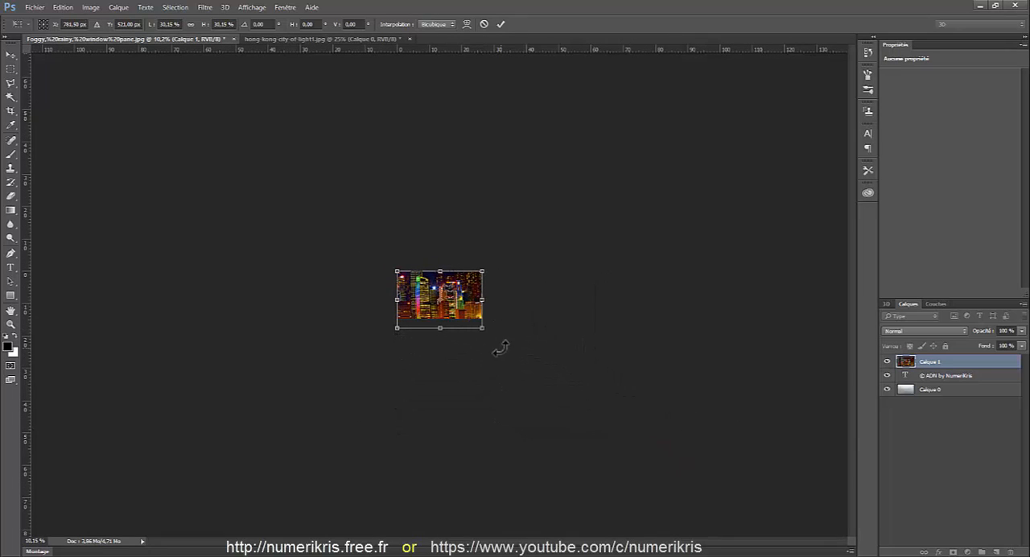
pyautogui.scroll(4, 497, 345)
pyautogui.scroll(4, 425, 337)
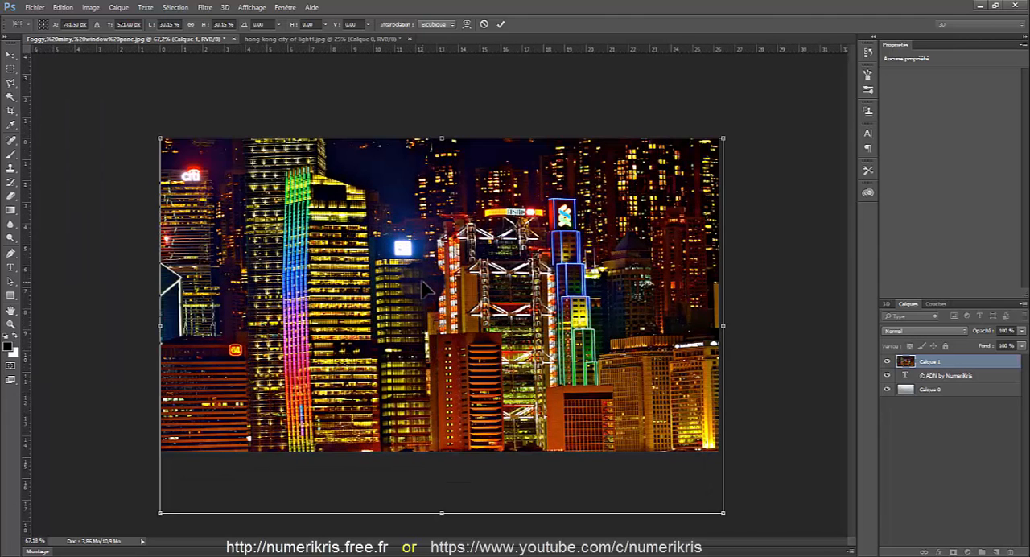
pyautogui.moveTo(424, 289)
pyautogui.mouseDown()
pyautogui.moveTo(424, 266)
pyautogui.moveTo(425, 281)
pyautogui.mouseUp()
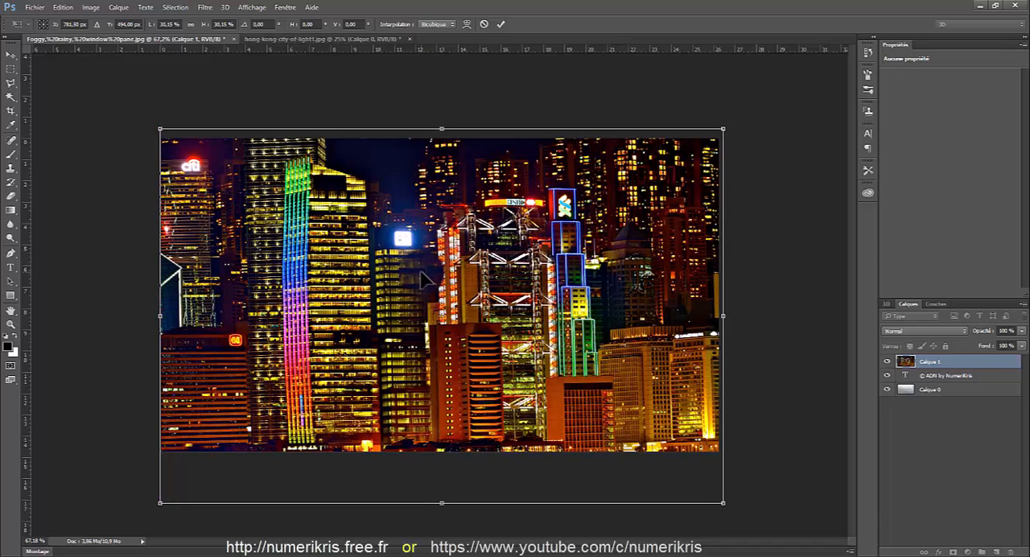
pyautogui.press('Return')
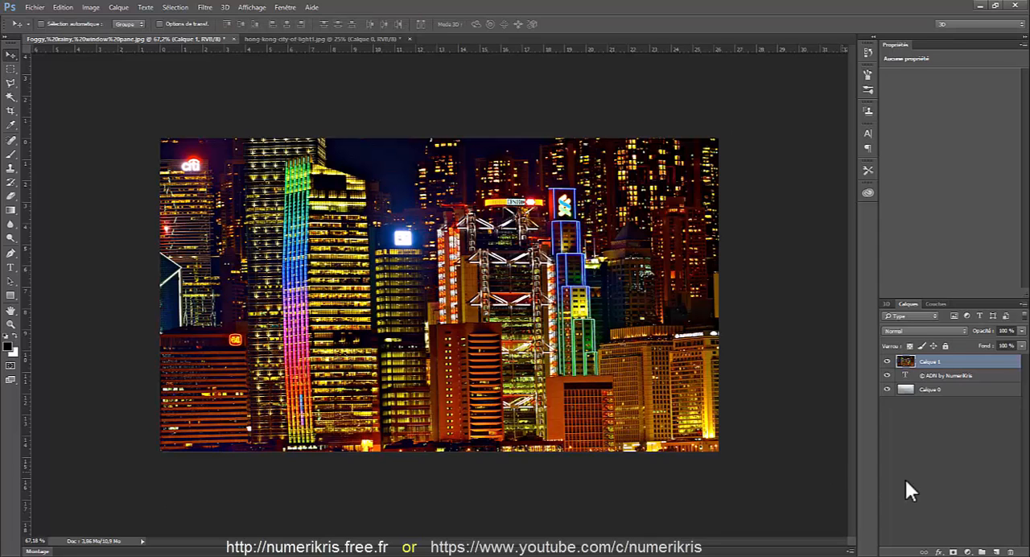
# Set the city layer's blend mode to Incrustation and convert the layer to a smart object
pyautogui.moveTo(919, 361); pyautogui.dragTo(947, 364)
pyautogui.click(915, 330)
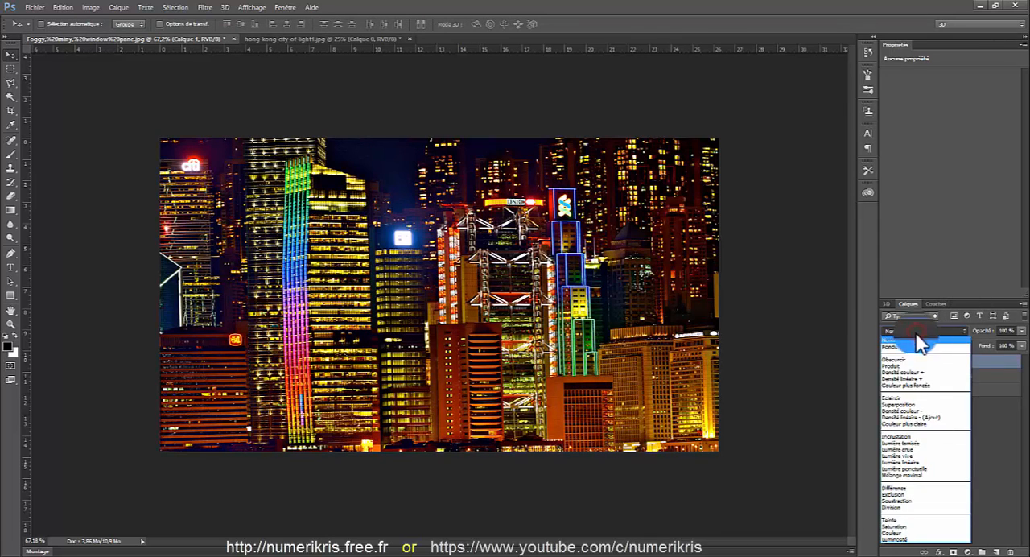
pyautogui.click(896, 437)
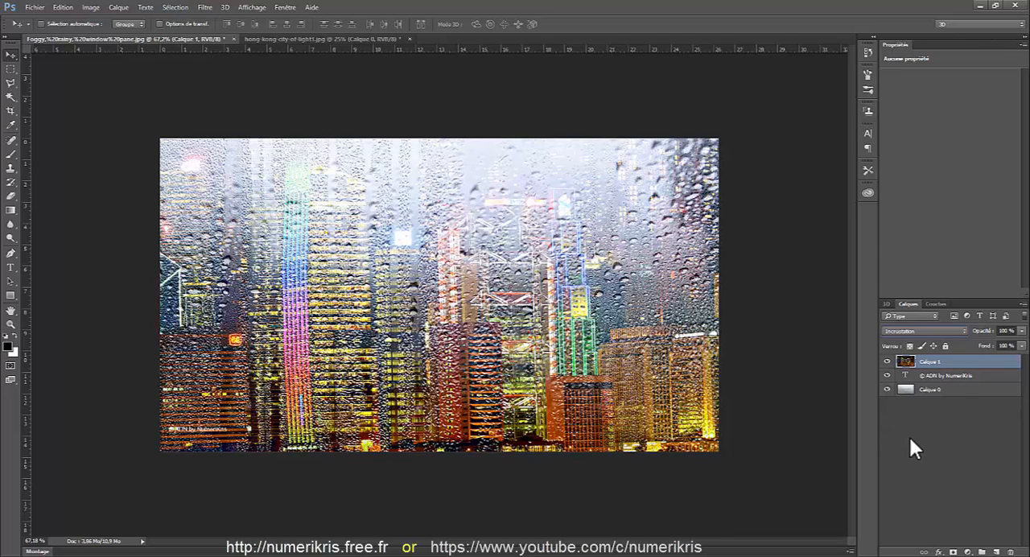
pyautogui.rightClick(952, 366)
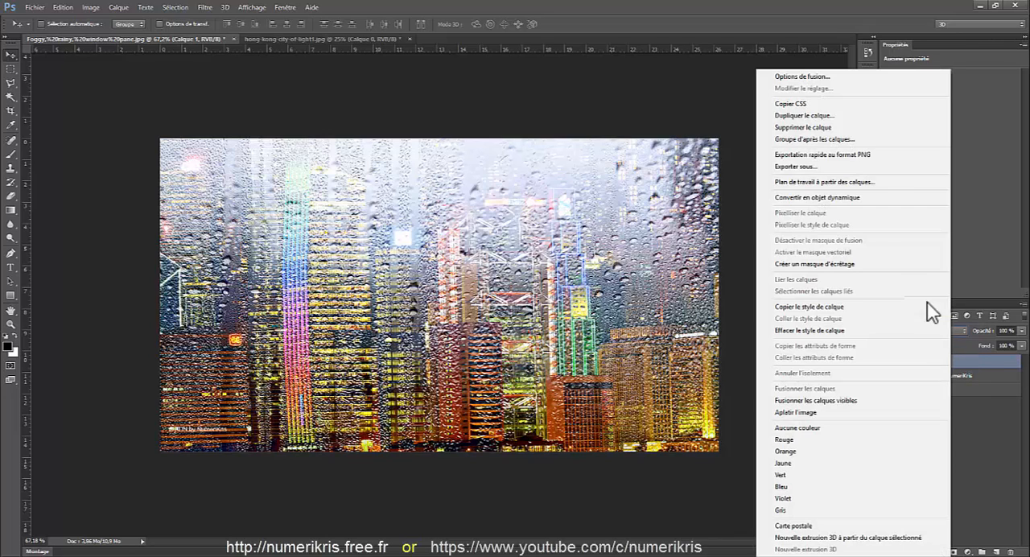
pyautogui.click(837, 197)
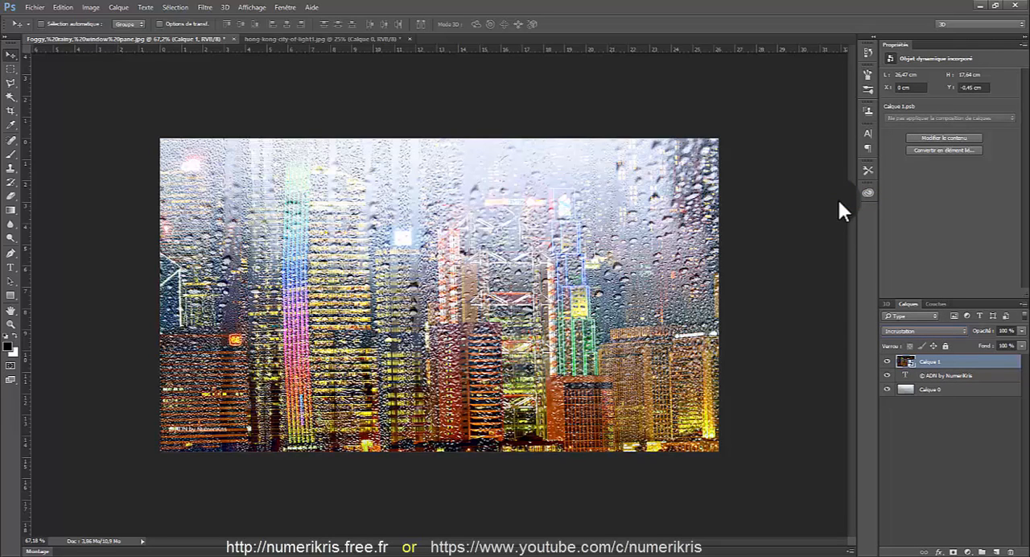
# Apply a Gaussian blur to the city smart object so the buildings look out of focus behind the drops
pyautogui.click(206, 8)
pyautogui.click(211, 188)
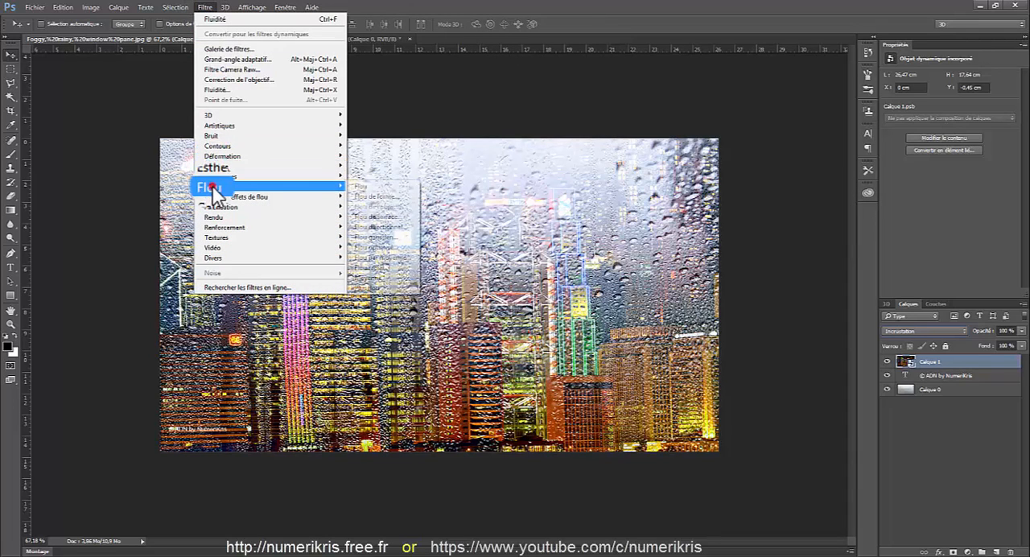
pyautogui.click(371, 237)
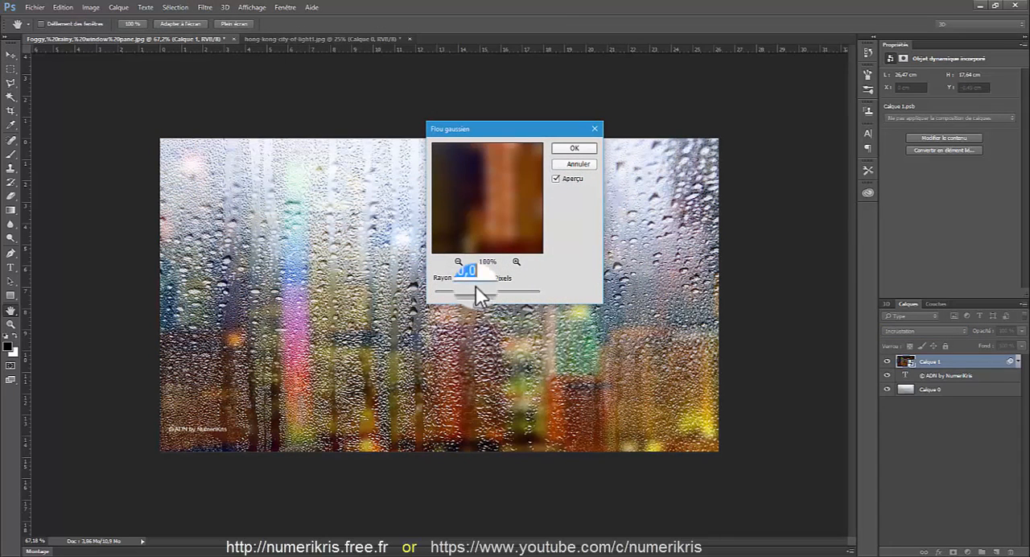
pyautogui.click(569, 148)
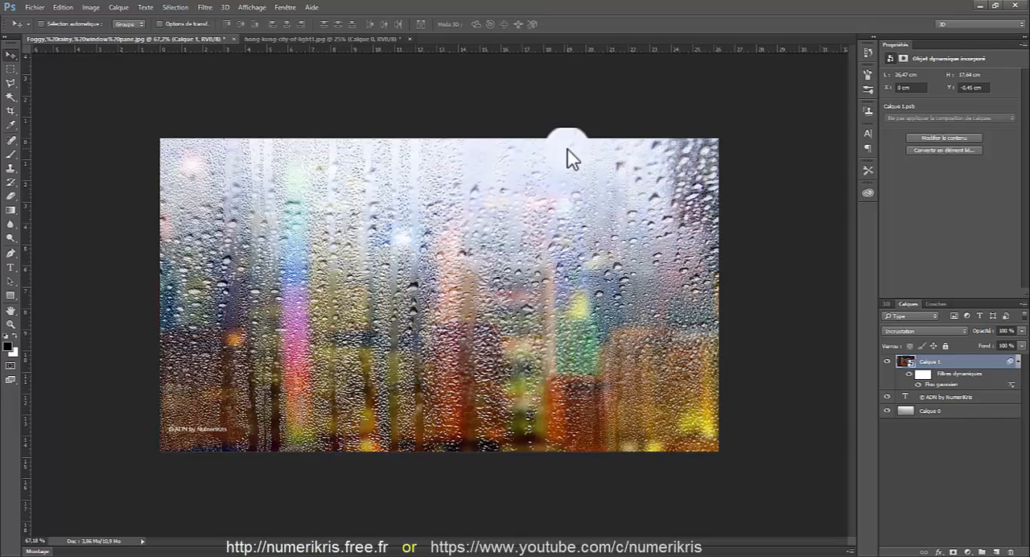
# Add the text "Help me !" directly above the window layer Calque 0 and colour it black
pyautogui.click(936, 415)
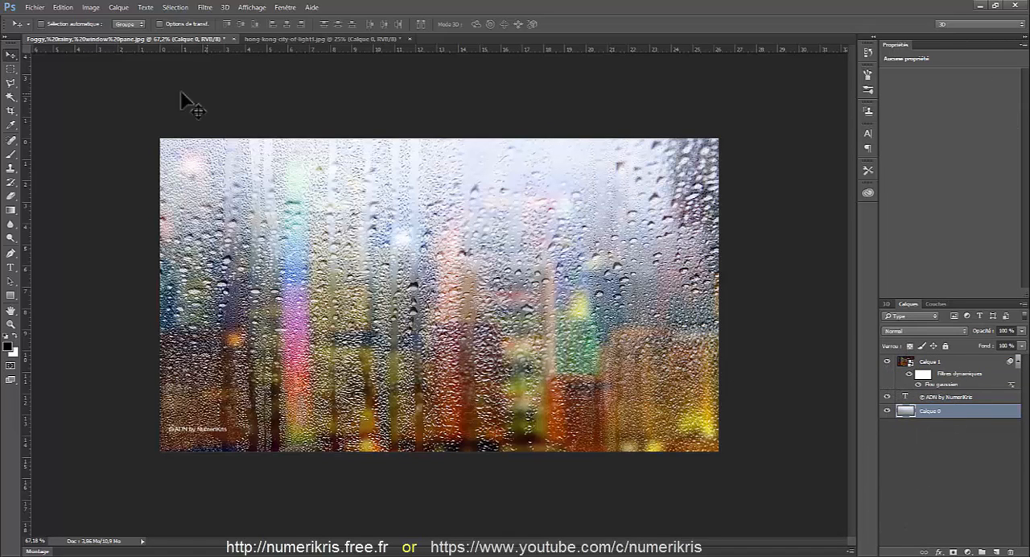
pyautogui.click(11, 266)
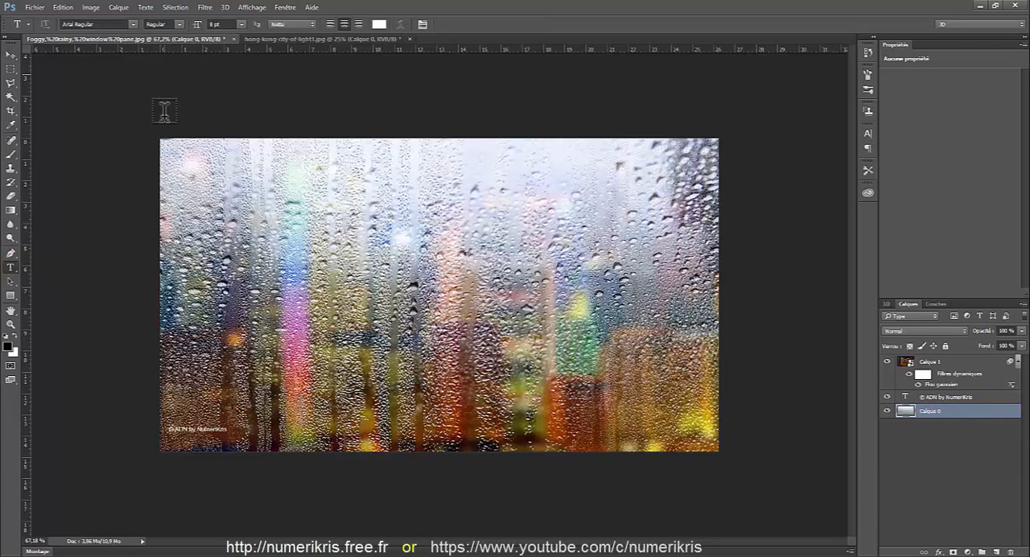
pyautogui.click(238, 266)
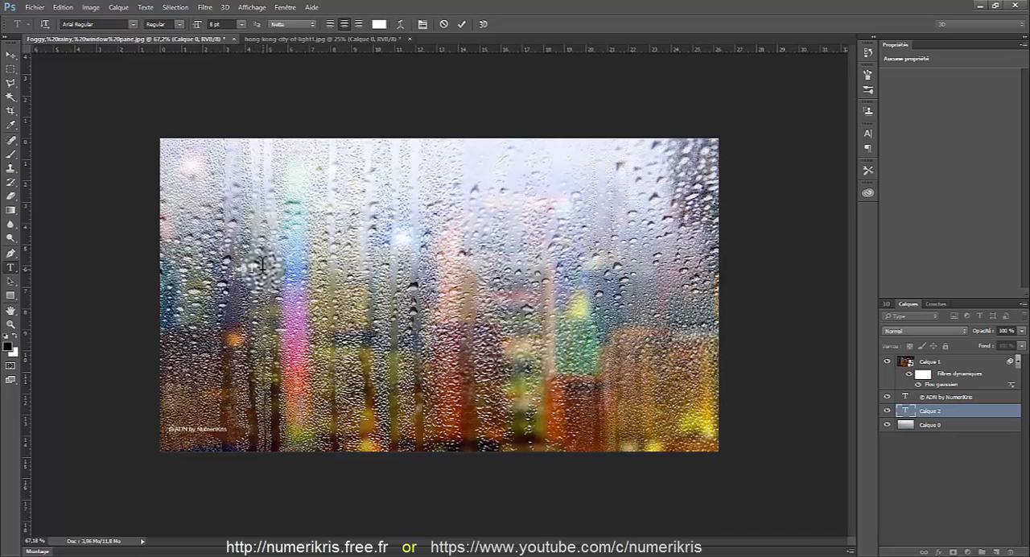
pyautogui.click(378, 24)
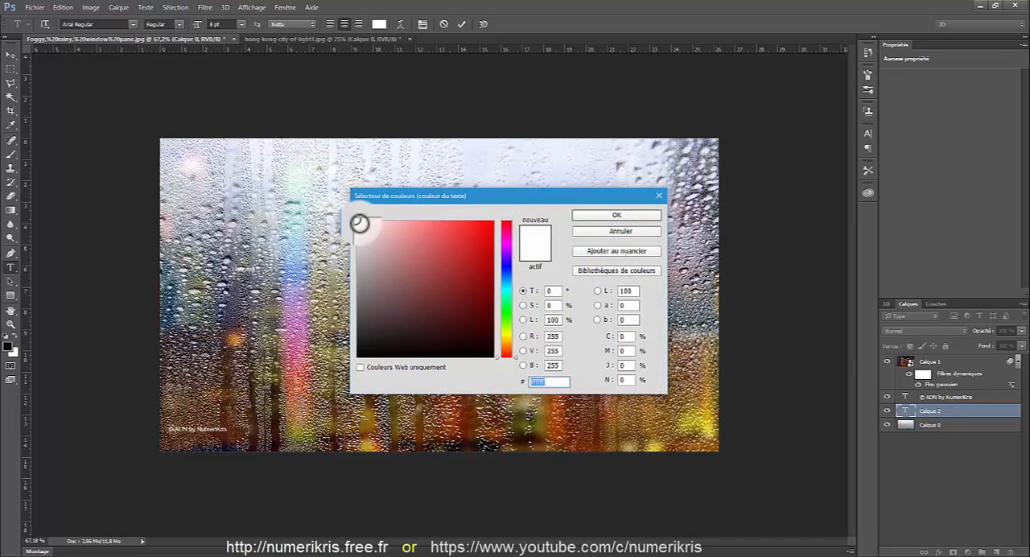
pyautogui.moveTo(361, 225); pyautogui.dragTo(354, 350)
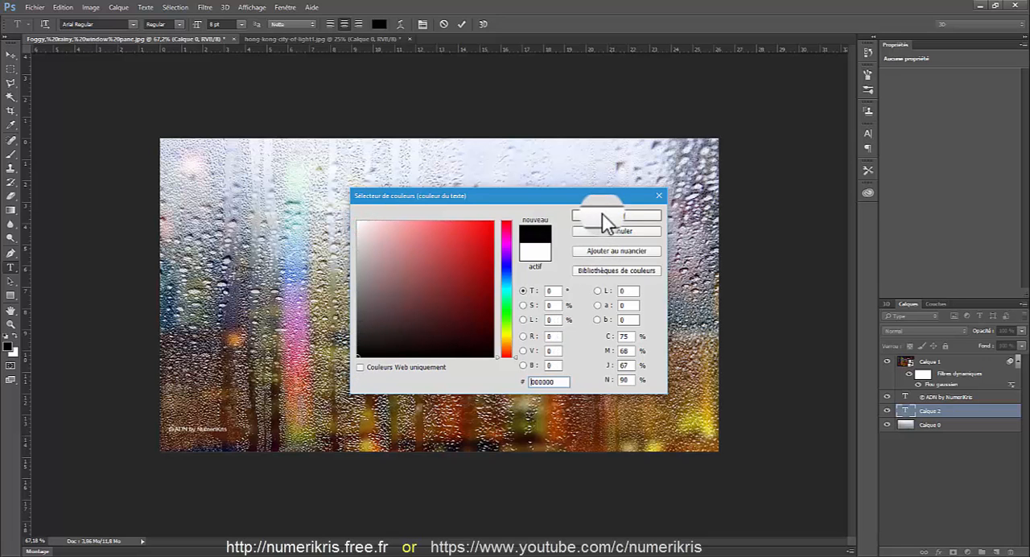
pyautogui.click(603, 215)
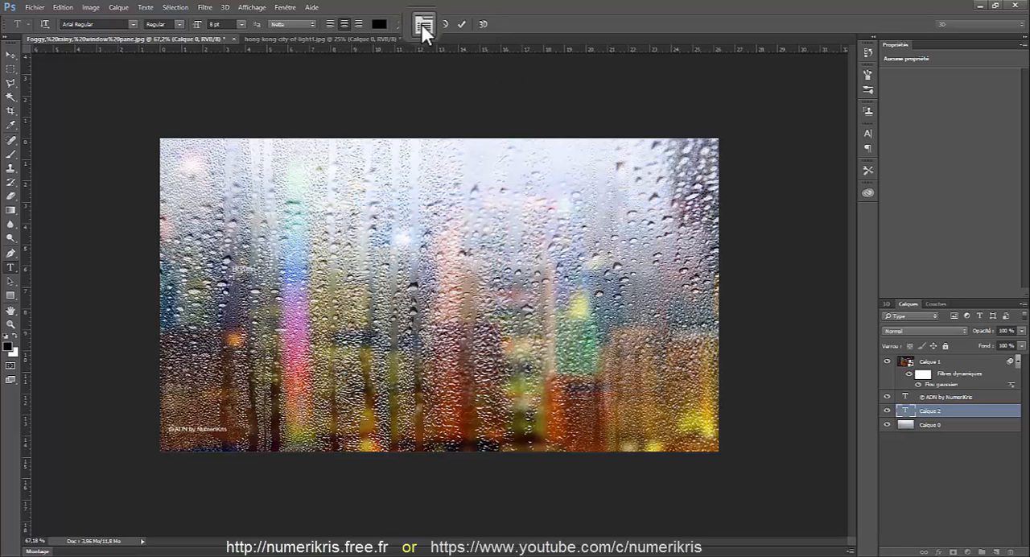
# Enlarge the "Help me !" text to 146 pt in the character settings and move it to the middle of the window
pyautogui.click(288, 8)
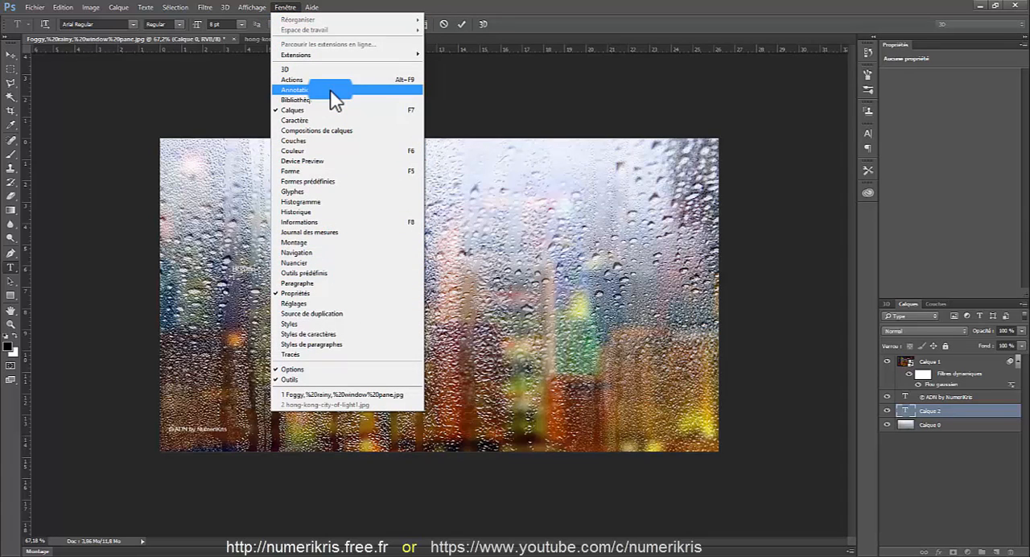
pyautogui.click(326, 281)
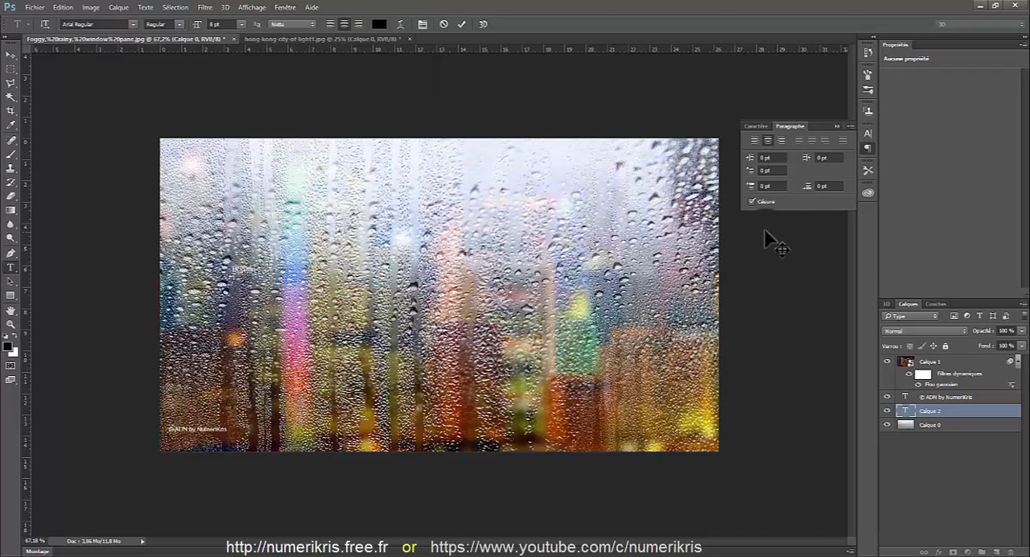
pyautogui.moveTo(815, 123); pyautogui.dragTo(414, 129)
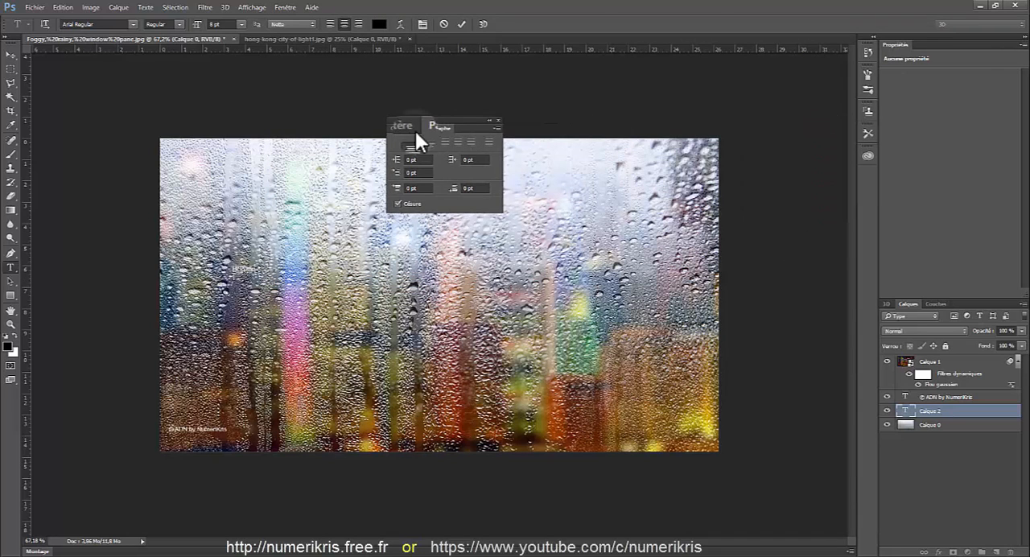
pyautogui.click(409, 126)
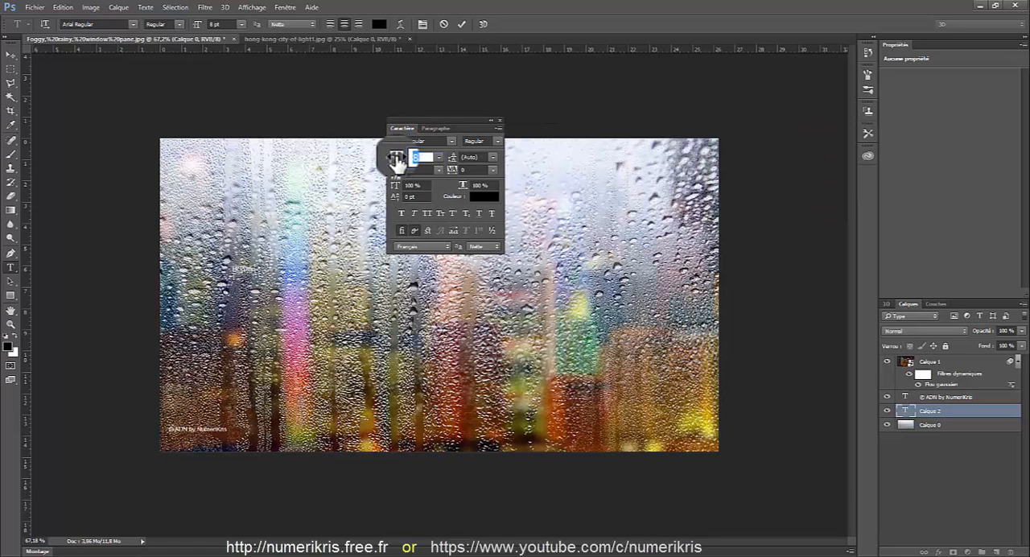
pyautogui.moveTo(397, 160); pyautogui.dragTo(454, 160)
pyautogui.moveTo(342, 358); pyautogui.dragTo(540, 403)
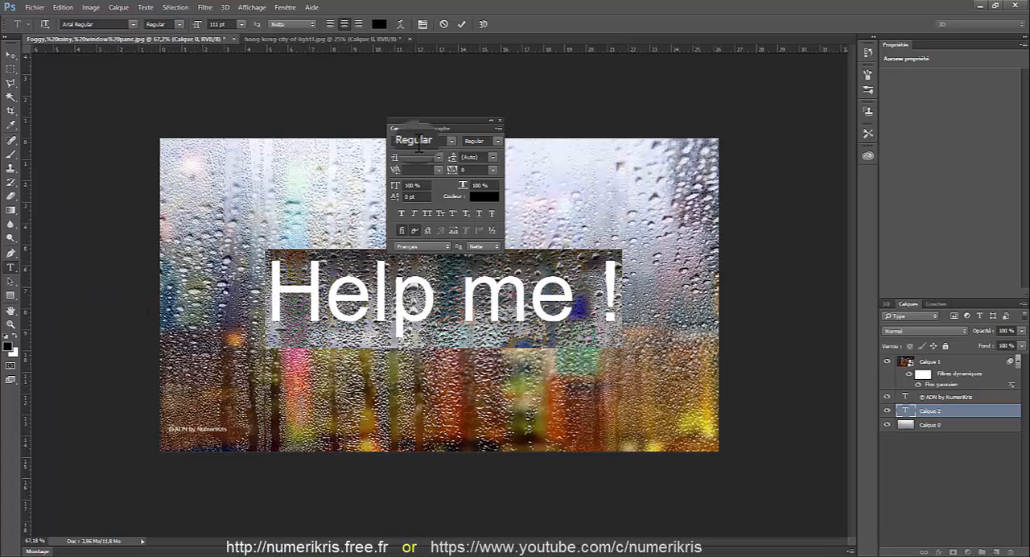
pyautogui.moveTo(395, 160); pyautogui.dragTo(415, 158)
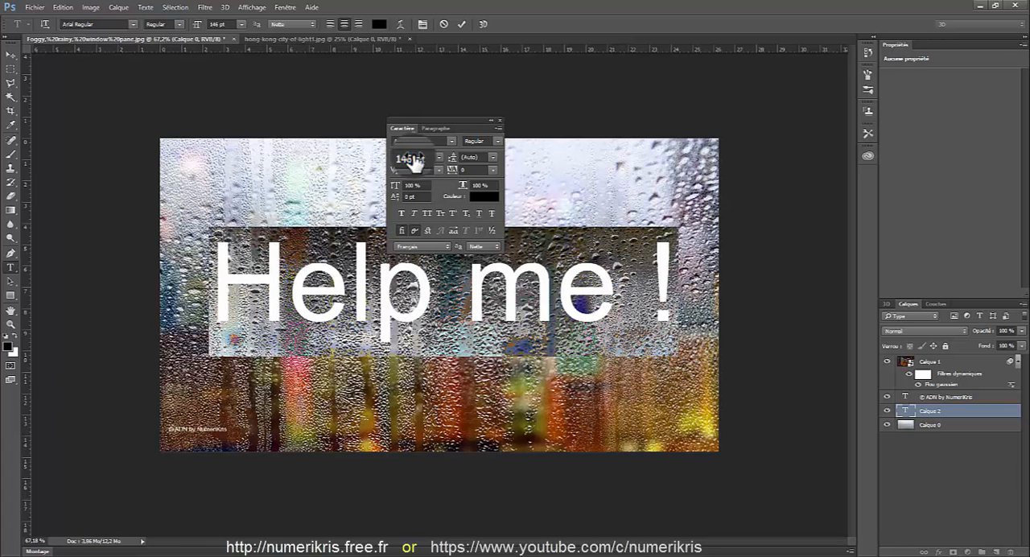
# Set the "Help me !" text's font to Comic Sans MS Bold and its vertical scale to 148 %
pyautogui.click(451, 141)
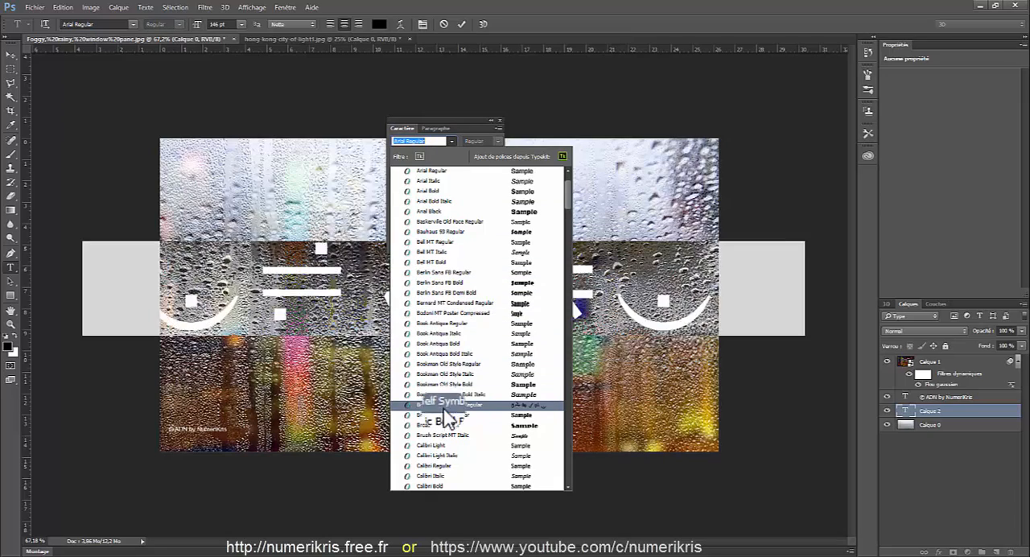
pyautogui.scroll(-7, 451, 414)
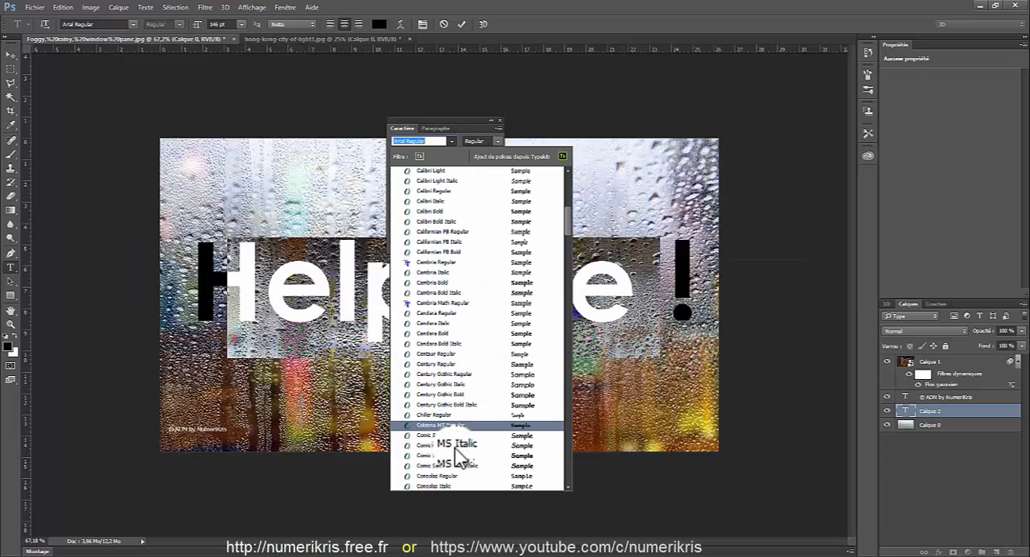
pyautogui.scroll(-2, 460, 459)
pyautogui.click(456, 456)
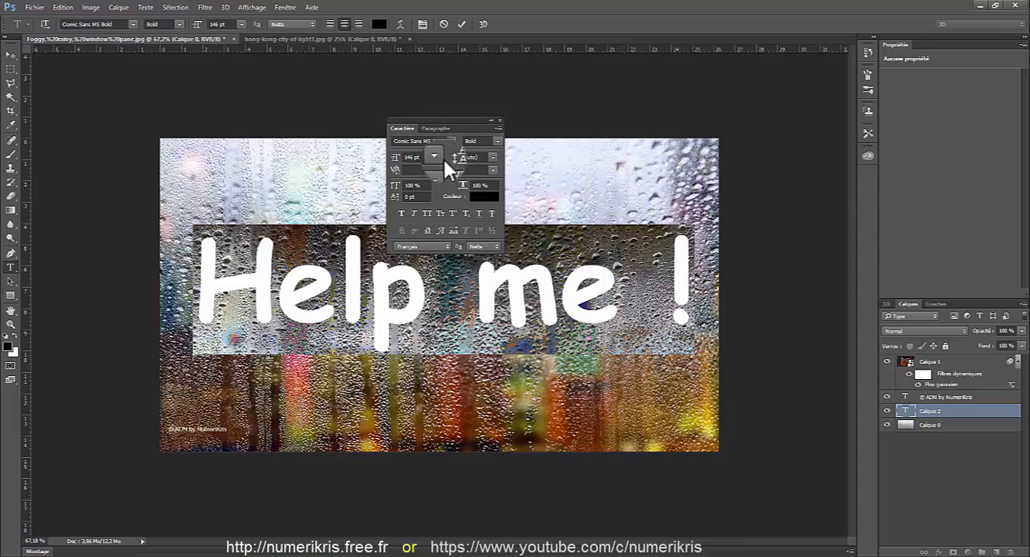
pyautogui.moveTo(394, 185); pyautogui.dragTo(422, 188)
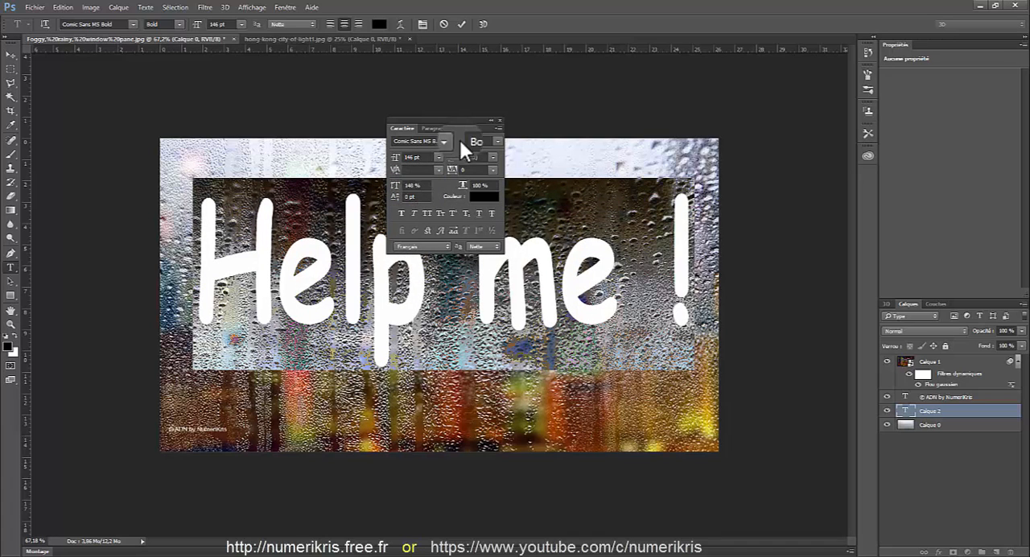
pyautogui.click(499, 120)
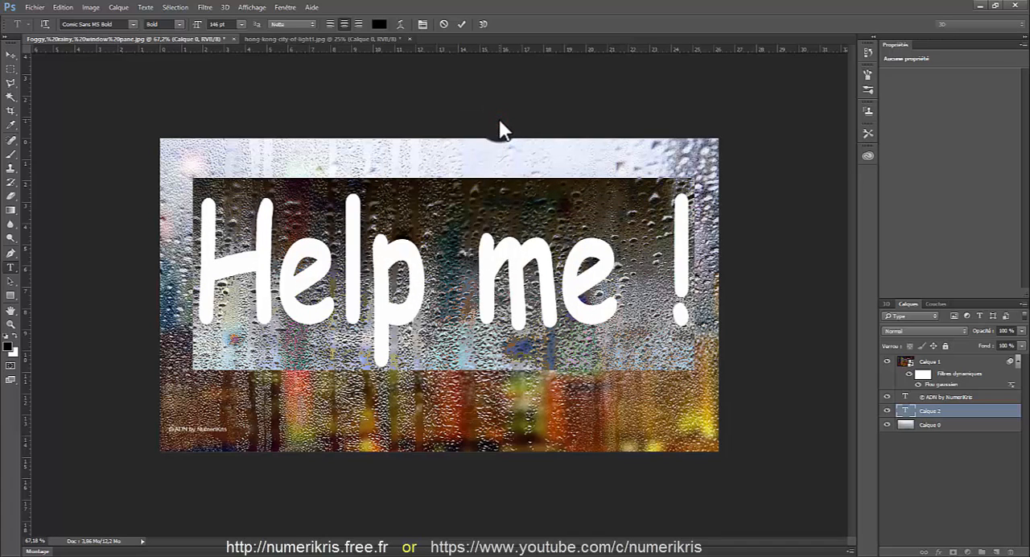
# Commit the "Help me !" text, rotate it about -15.7° so it slopes upward, and reposition it within the window image
pyautogui.click(462, 23)
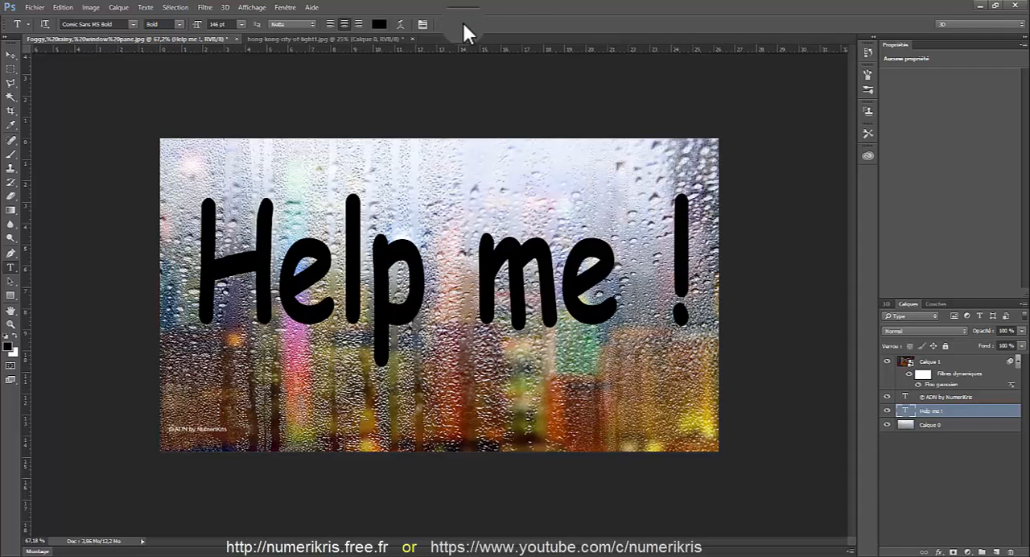
pyautogui.hotkey('ctrl', 't')
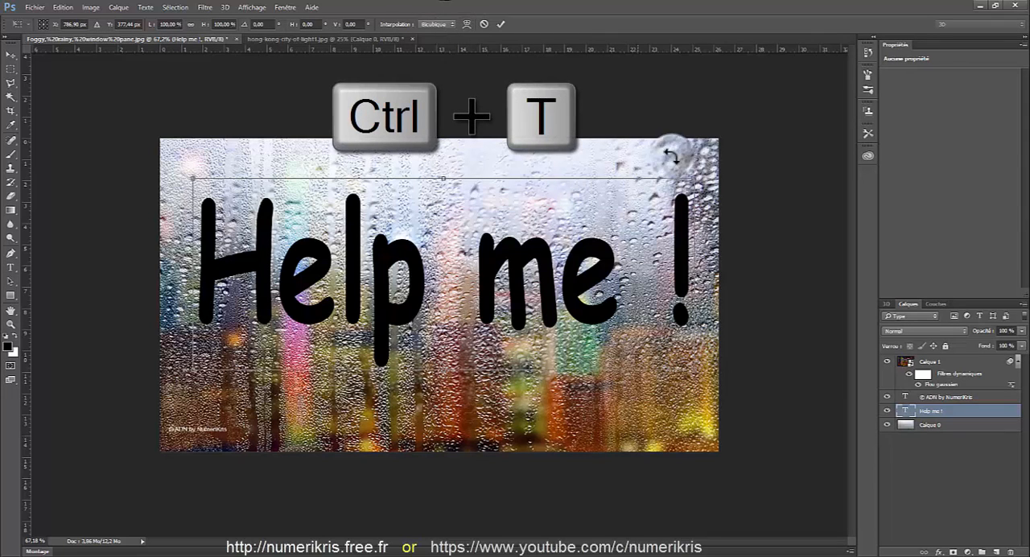
pyautogui.moveTo(715, 165); pyautogui.dragTo(668, 100)
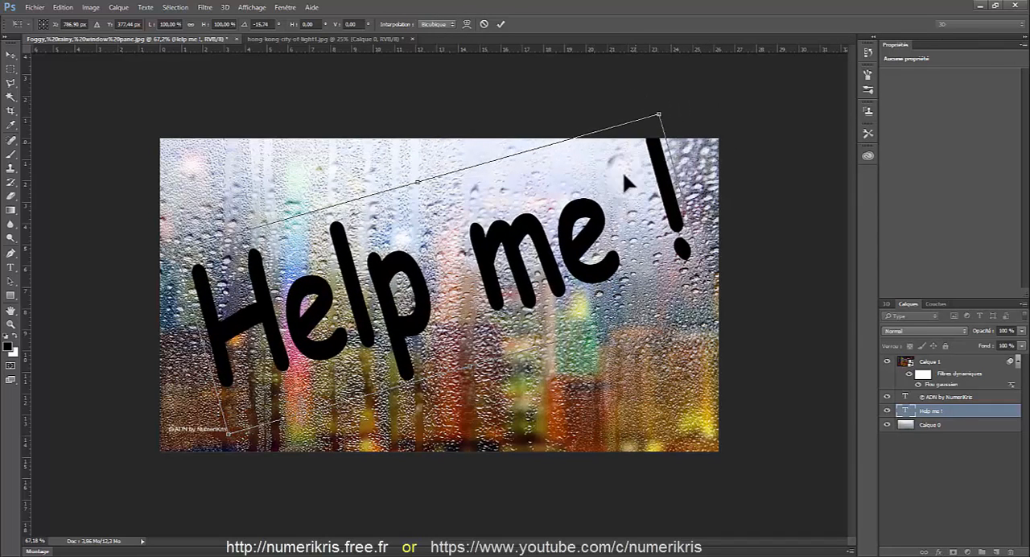
pyautogui.moveTo(613, 188); pyautogui.dragTo(610, 207)
pyautogui.moveTo(620, 208); pyautogui.dragTo(621, 208)
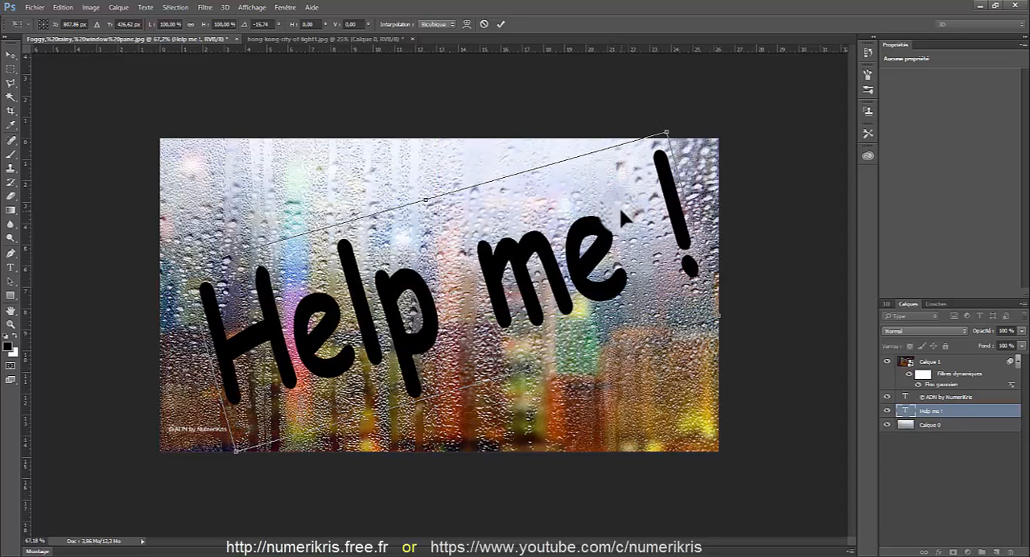
pyautogui.press('t')
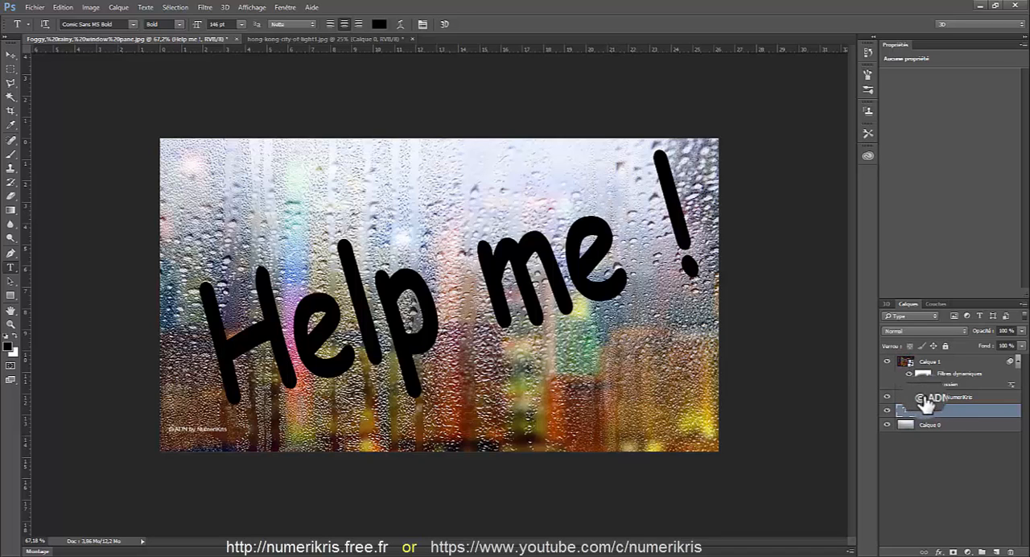
# Set the "Help me !" layer's blend mode to Incrustation and open it in the Fluidité filter, rasterising the text
pyautogui.click(926, 329)
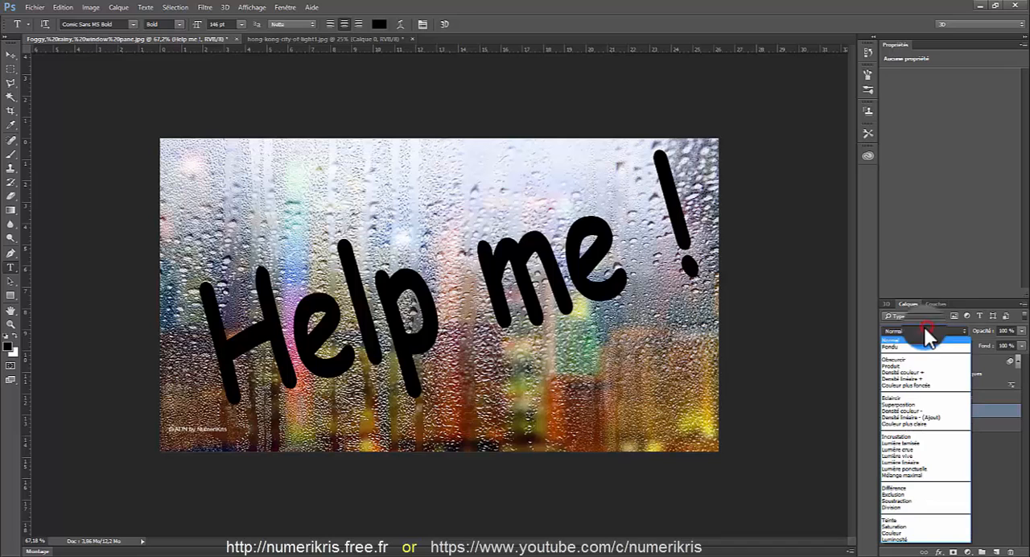
pyautogui.click(898, 436)
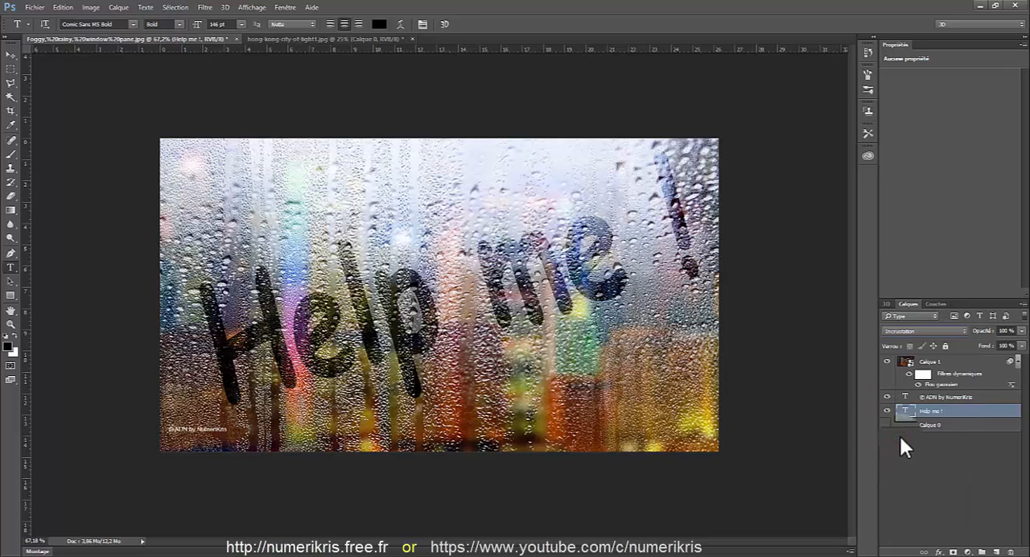
pyautogui.click(205, 8)
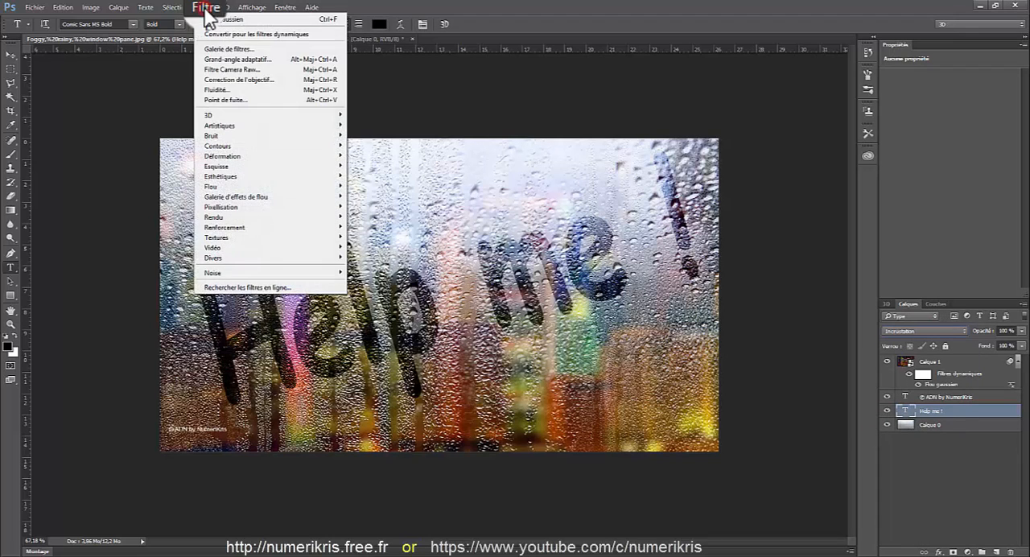
pyautogui.click(215, 90)
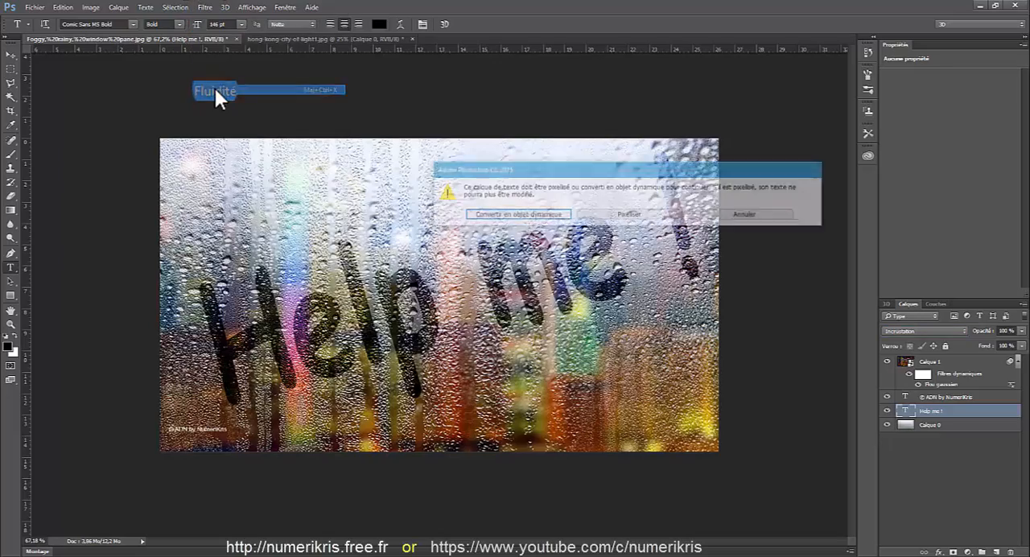
pyautogui.click(621, 215)
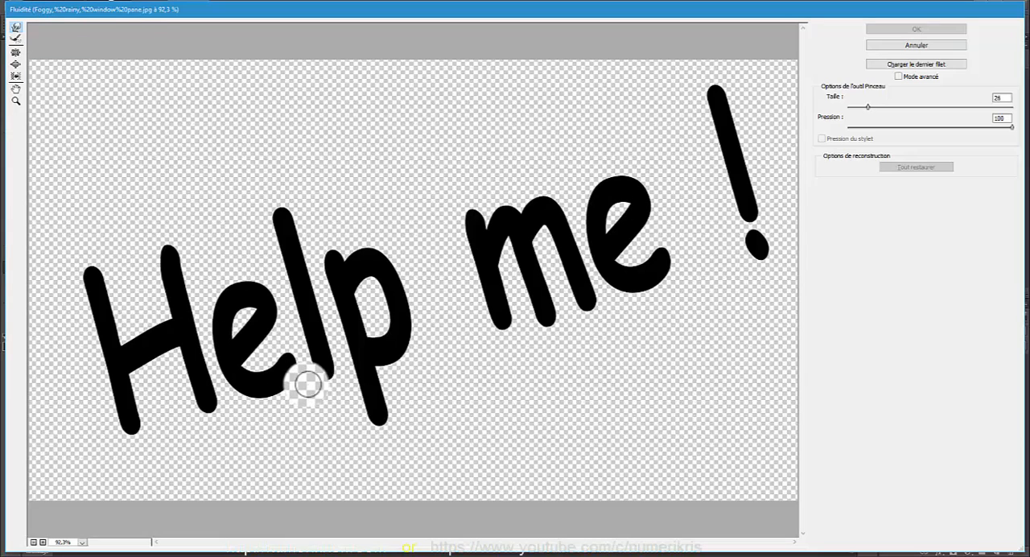
# Warp the letters of "Help me" downward into pointed drips, starting with brush size 26 on the H and a slightly larger brush for the others
pyautogui.moveTo(277, 329)
pyautogui.mouseDown()
pyautogui.moveTo(217, 320)
pyautogui.moveTo(256, 383)
pyautogui.moveTo(208, 359)
pyautogui.moveTo(210, 471)
pyautogui.moveTo(155, 398)
pyautogui.moveTo(124, 435)
pyautogui.moveTo(87, 451)
pyautogui.moveTo(110, 410)
pyautogui.moveTo(120, 416)
pyautogui.moveTo(76, 462)
pyautogui.moveTo(121, 414)
pyautogui.moveTo(105, 453)
pyautogui.mouseUp()
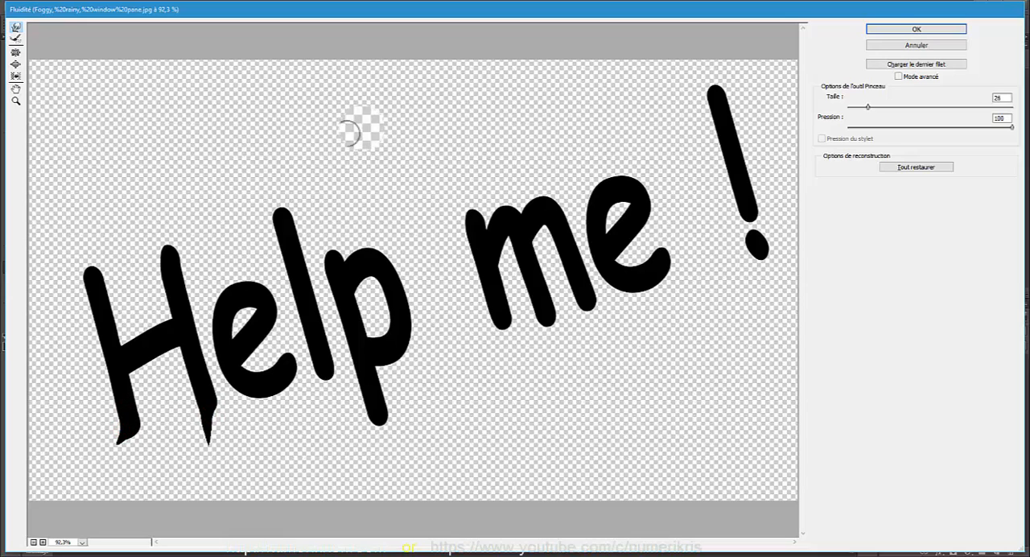
pyautogui.moveTo(867, 106); pyautogui.dragTo(875, 107)
pyautogui.moveTo(276, 385); pyautogui.dragTo(260, 397)
pyautogui.moveTo(263, 319); pyautogui.dragTo(260, 363)
pyautogui.moveTo(327, 375); pyautogui.dragTo(322, 439)
pyautogui.moveTo(375, 274); pyautogui.dragTo(374, 308)
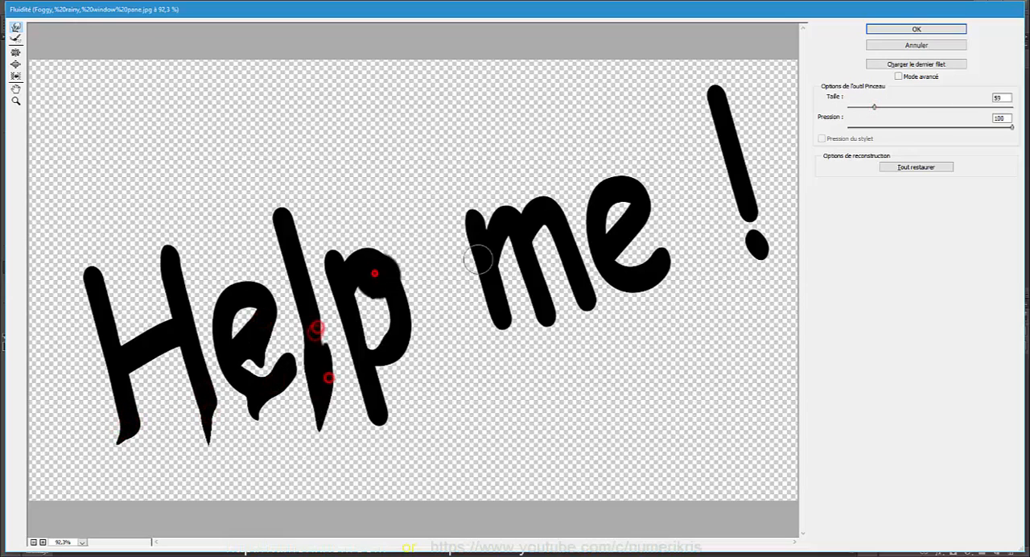
pyautogui.moveTo(494, 266); pyautogui.dragTo(493, 344)
pyautogui.moveTo(533, 316); pyautogui.dragTo(536, 346)
pyautogui.moveTo(368, 289); pyautogui.dragTo(371, 317)
pyautogui.moveTo(164, 343); pyautogui.dragTo(153, 396)
pyautogui.moveTo(248, 292); pyautogui.dragTo(246, 313)
pyautogui.moveTo(388, 264); pyautogui.dragTo(408, 336)
pyautogui.moveTo(375, 384); pyautogui.dragTo(367, 442)
pyautogui.moveTo(492, 246); pyautogui.dragTo(484, 354)
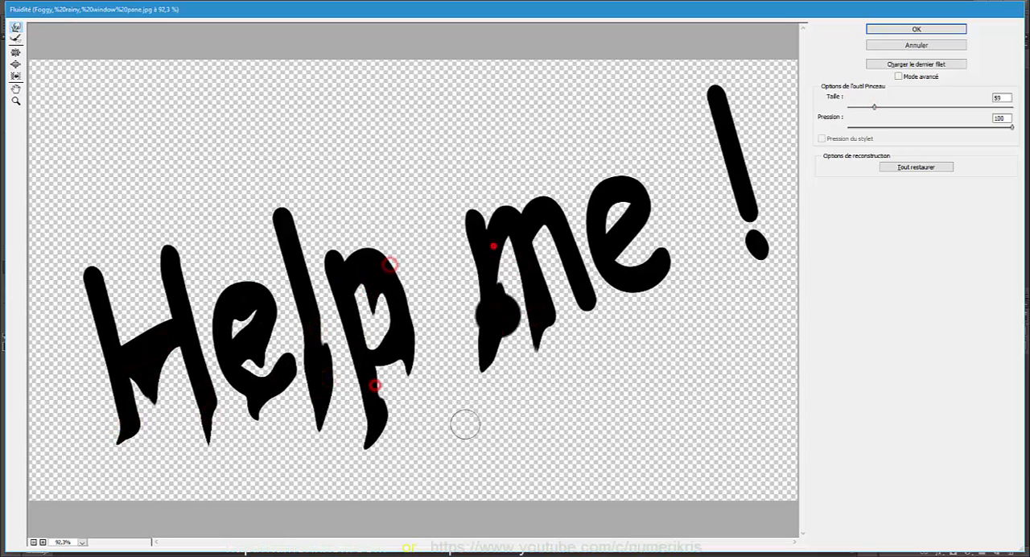
pyautogui.moveTo(539, 271); pyautogui.dragTo(530, 359)
pyautogui.moveTo(593, 343); pyautogui.dragTo(572, 399)
pyautogui.moveTo(652, 313); pyautogui.dragTo(646, 344)
# Enlarge the warp brush to 326 and stretch the final "e" and the exclamation mark with its dot
pyautogui.moveTo(874, 107); pyautogui.dragTo(894, 107)
pyautogui.moveTo(662, 279); pyautogui.dragTo(650, 361)
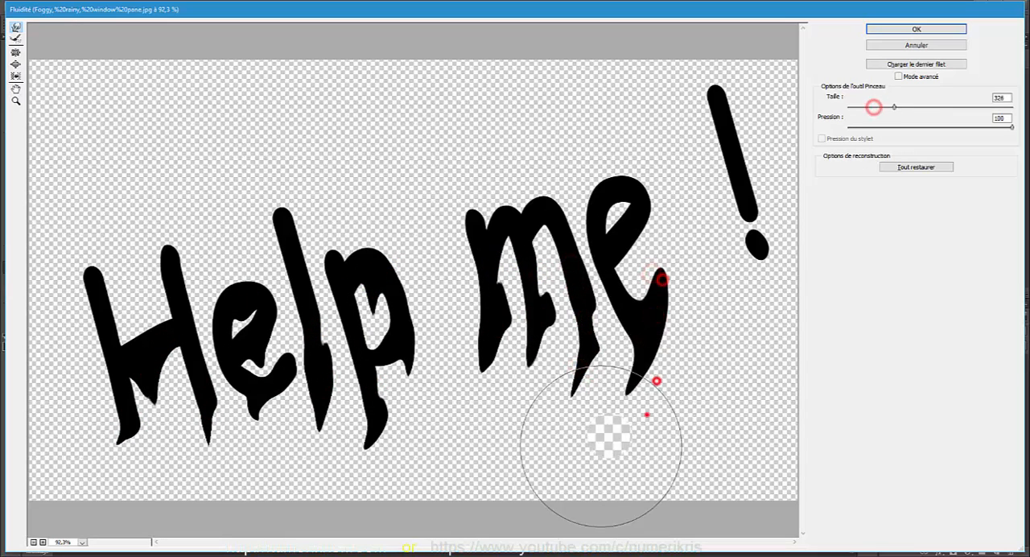
pyautogui.moveTo(725, 276); pyautogui.dragTo(730, 346)
pyautogui.moveTo(754, 331); pyautogui.dragTo(761, 374)
pyautogui.moveTo(766, 317)
pyautogui.mouseDown()
pyautogui.moveTo(766, 376)
pyautogui.moveTo(748, 304)
pyautogui.mouseUp()
pyautogui.moveTo(726, 131); pyautogui.dragTo(722, 202)
# Reduce the warp brush to 30, roughen the outlines of the letters and exclamation mark with short strokes, and apply the Fluidité filter
pyautogui.moveTo(892, 107); pyautogui.dragTo(869, 107)
pyautogui.moveTo(735, 166); pyautogui.dragTo(719, 230)
pyautogui.moveTo(654, 312); pyautogui.dragTo(630, 402)
pyautogui.moveTo(167, 321); pyautogui.dragTo(124, 333)
pyautogui.moveTo(246, 285); pyautogui.dragTo(224, 288)
pyautogui.moveTo(474, 232); pyautogui.dragTo(466, 271)
pyautogui.moveTo(558, 198); pyautogui.dragTo(523, 207)
pyautogui.moveTo(648, 220); pyautogui.dragTo(618, 261)
pyautogui.moveTo(279, 216); pyautogui.dragTo(298, 233)
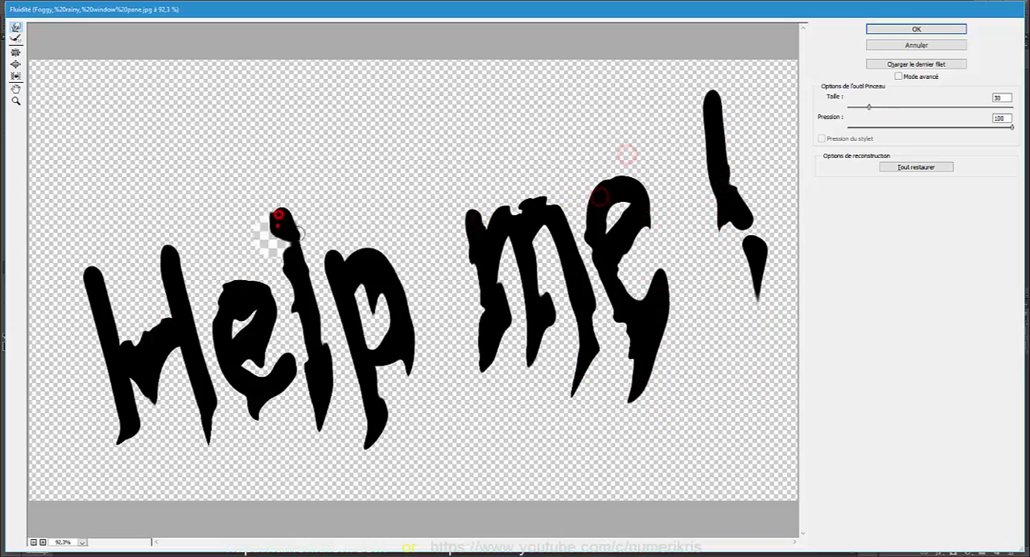
pyautogui.moveTo(81, 291); pyautogui.dragTo(115, 317)
pyautogui.moveTo(178, 279); pyautogui.dragTo(163, 310)
pyautogui.moveTo(128, 415); pyautogui.dragTo(131, 398)
pyautogui.click(885, 29)
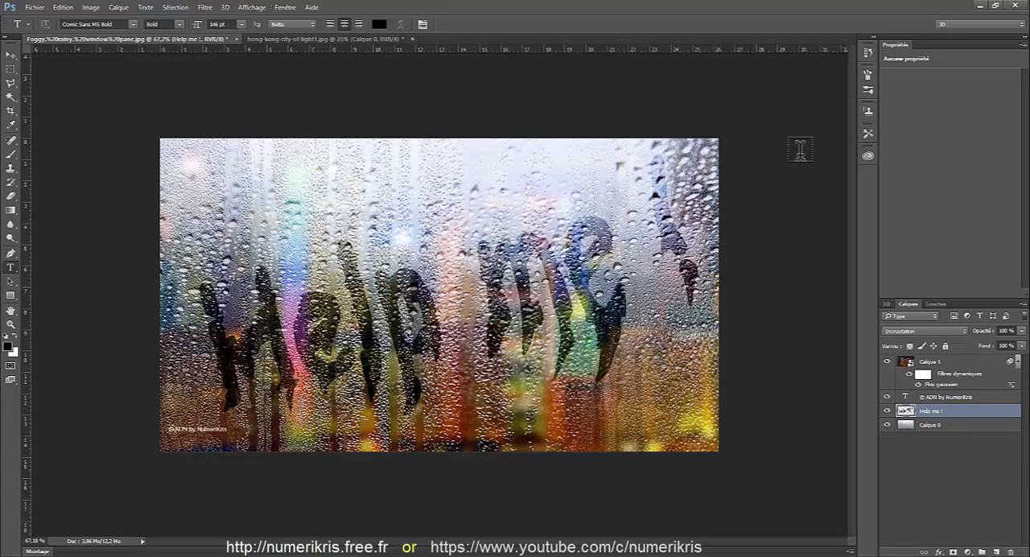
# Duplicate the warped "Help me !" layer and add a layer mask to the copy
pyautogui.hotkey('ctrl', 'j')
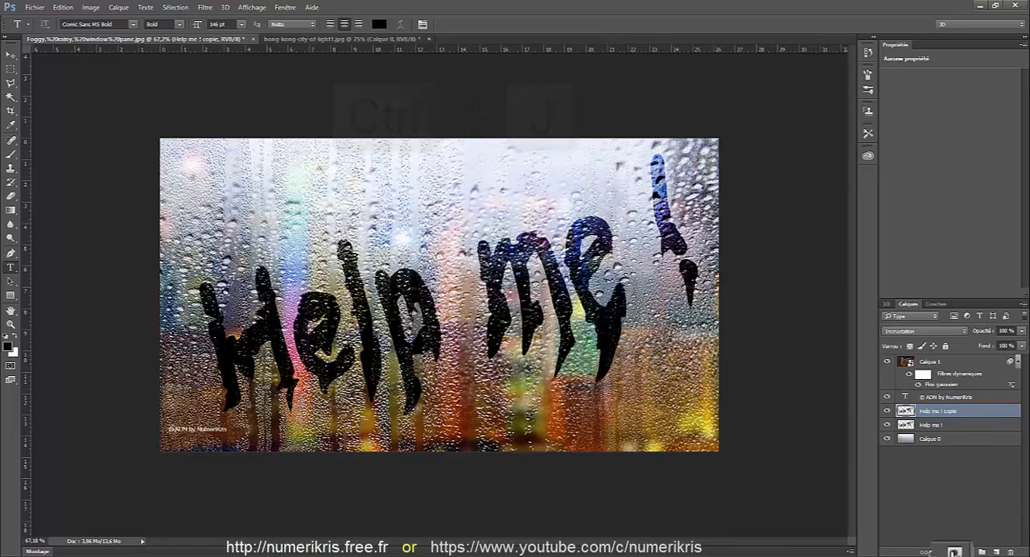
pyautogui.click(951, 552)
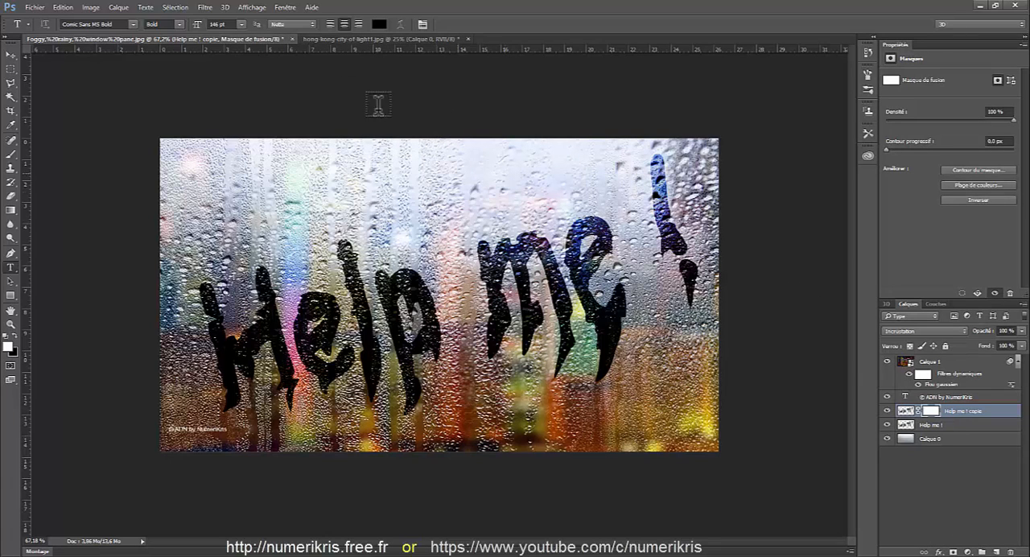
# Make white the foreground colour and set up a round Brush of 131 px with 0 % hardness
pyautogui.click(16, 332)
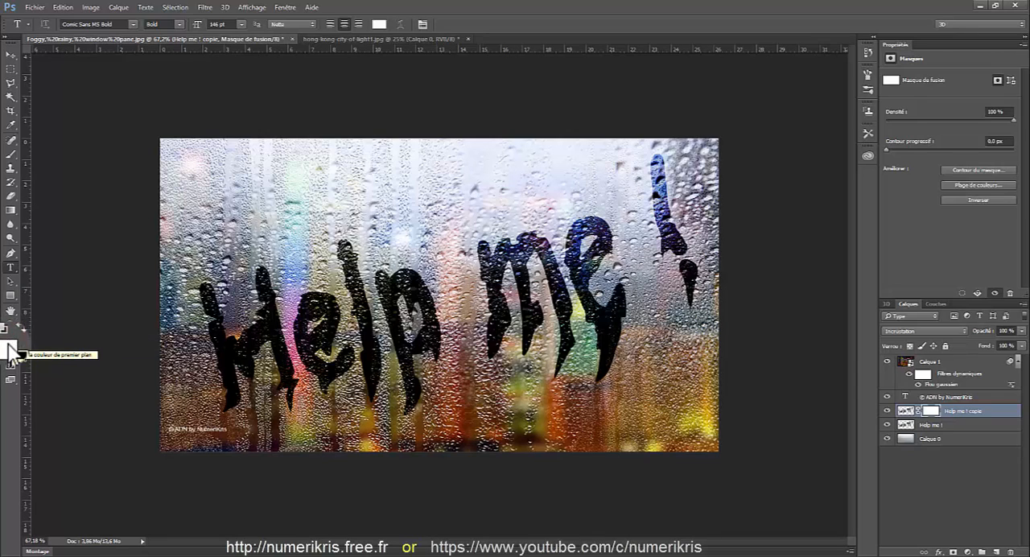
pyautogui.click(11, 153)
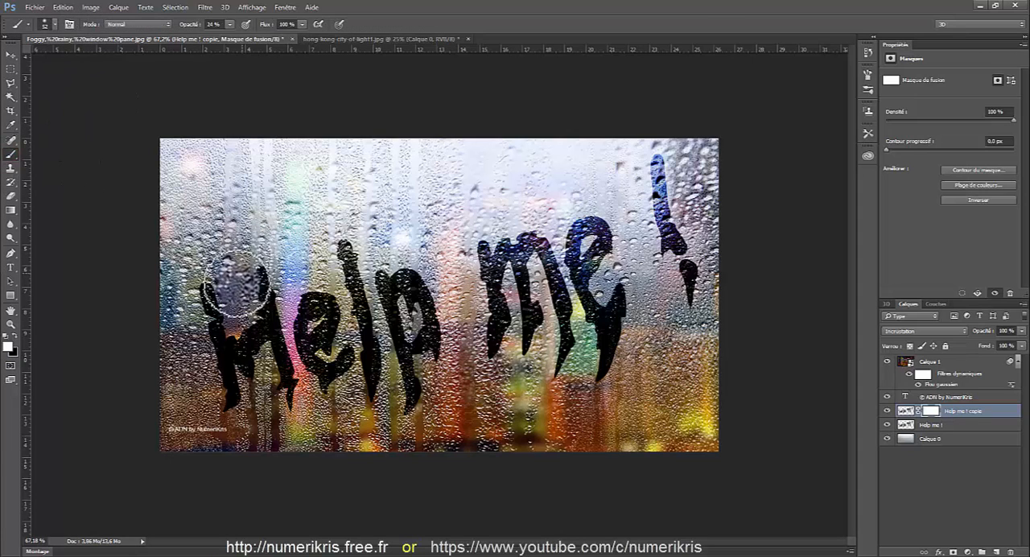
pyautogui.click(54, 24)
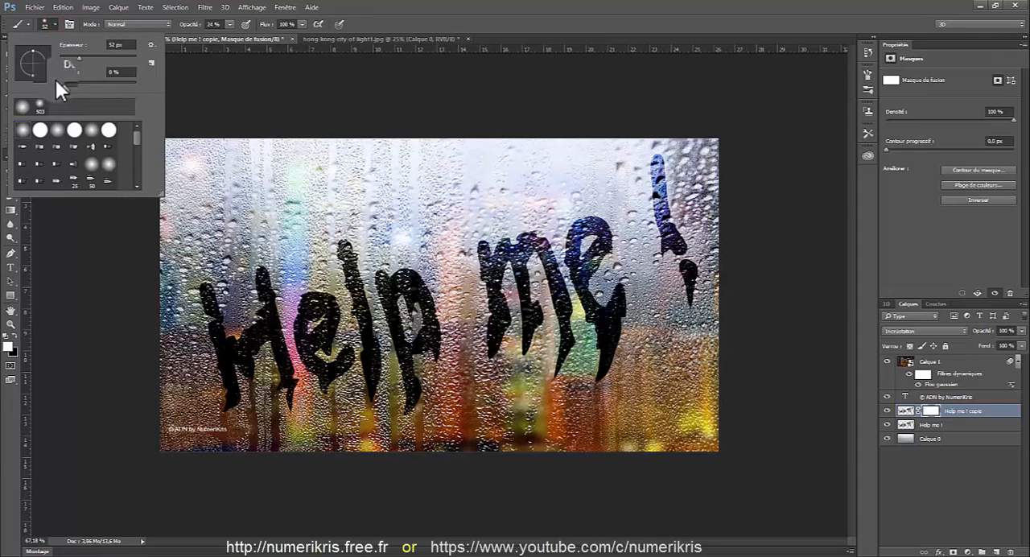
pyautogui.click(41, 130)
pyautogui.moveTo(80, 57); pyautogui.dragTo(104, 57)
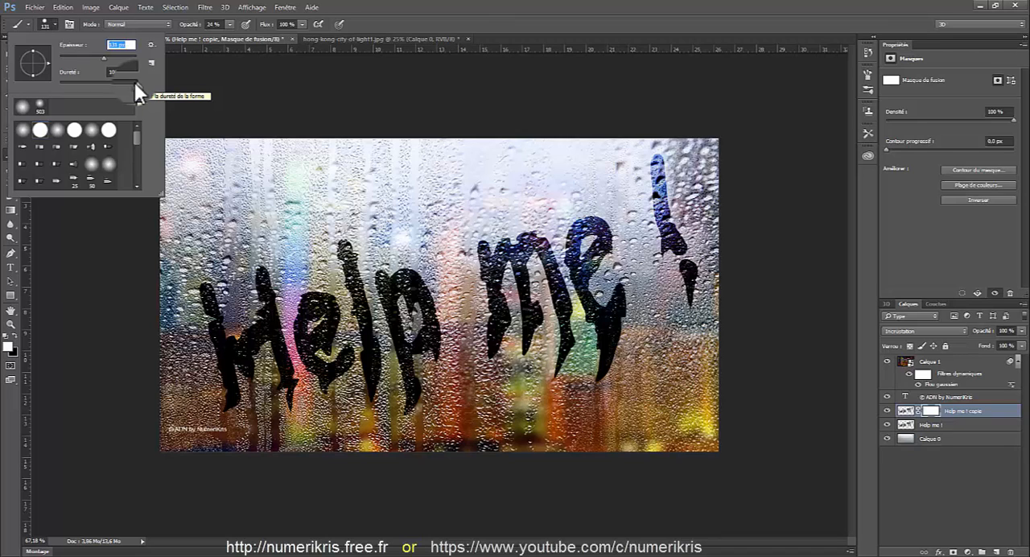
pyautogui.moveTo(130, 82); pyautogui.dragTo(56, 81)
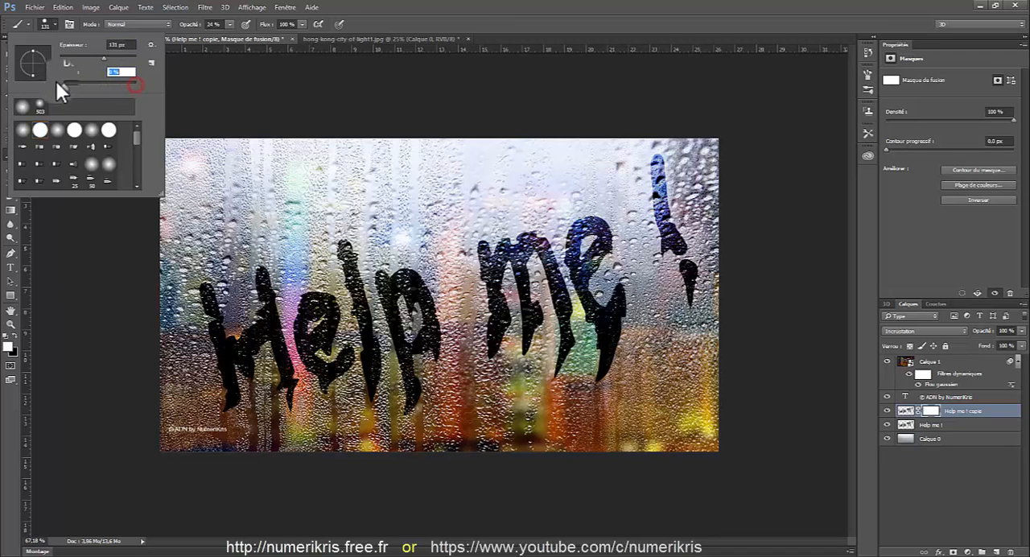
pyautogui.click(205, 80)
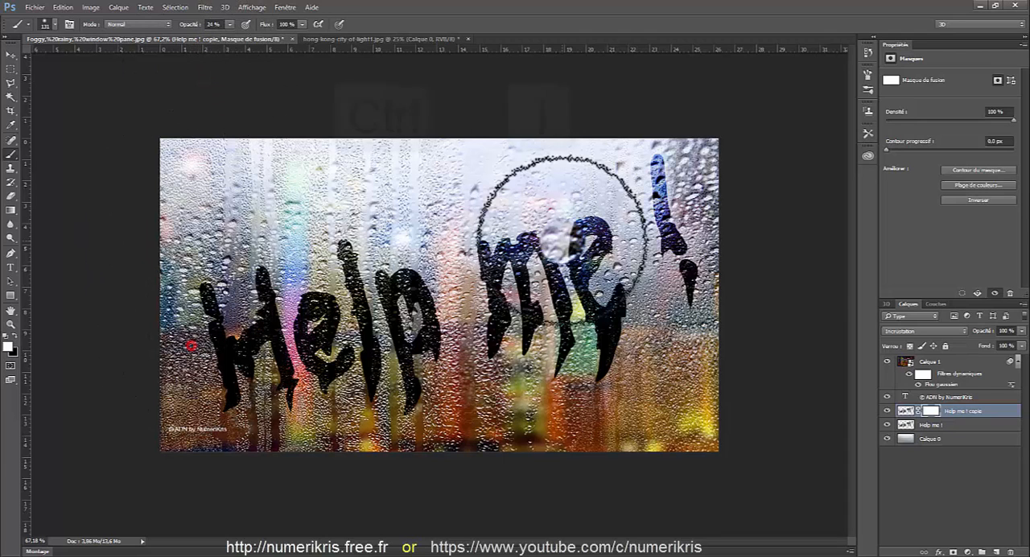
# Invert the copy's layer mask to black and paint white over parts of the letters at 24 % opacity to darken them unevenly
pyautogui.hotkey('ctrl', 'i')
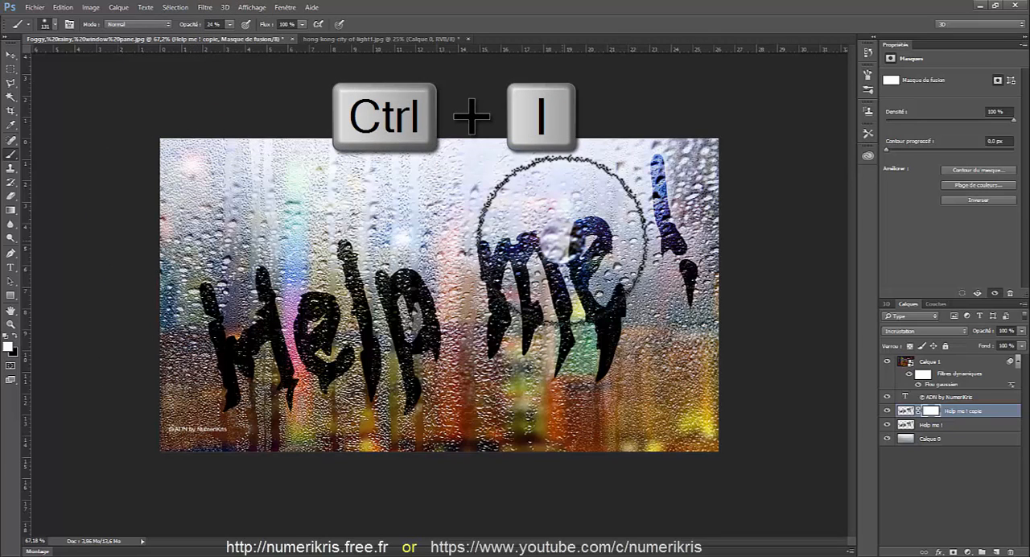
pyautogui.hotkey('ctrl', 'i')
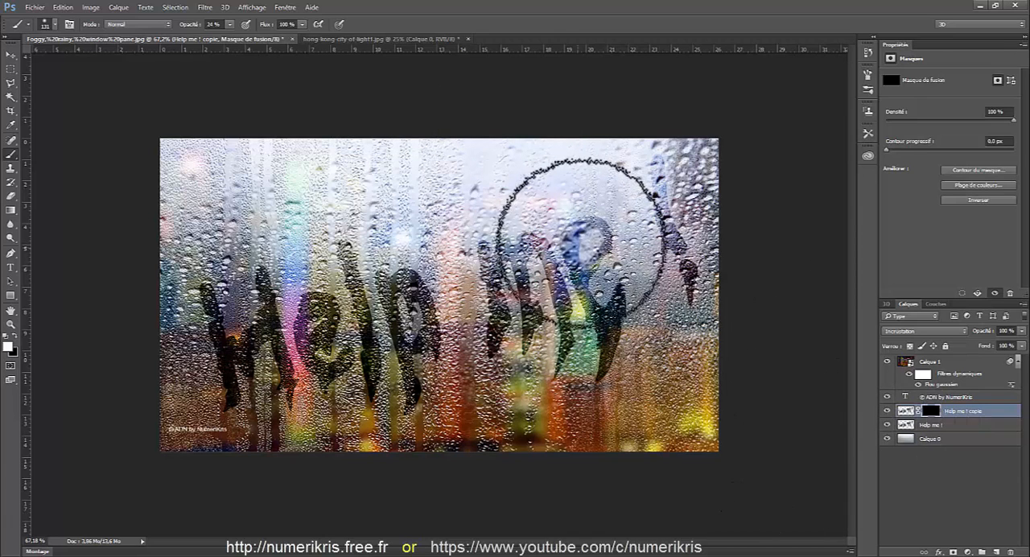
pyautogui.moveTo(591, 241)
pyautogui.mouseDown()
pyautogui.moveTo(552, 238)
pyautogui.moveTo(601, 225)
pyautogui.moveTo(552, 217)
pyautogui.moveTo(527, 229)
pyautogui.mouseUp()
pyautogui.moveTo(526, 230)
pyautogui.mouseDown()
pyautogui.moveTo(475, 237)
pyautogui.moveTo(394, 223)
pyautogui.moveTo(370, 236)
pyautogui.mouseUp()
pyautogui.moveTo(368, 236)
pyautogui.mouseDown()
pyautogui.moveTo(333, 251)
pyautogui.moveTo(244, 245)
pyautogui.moveTo(304, 263)
pyautogui.moveTo(226, 397)
pyautogui.moveTo(423, 411)
pyautogui.mouseUp()
pyautogui.moveTo(413, 399)
pyautogui.mouseDown()
pyautogui.moveTo(423, 415)
pyautogui.moveTo(587, 371)
pyautogui.moveTo(636, 315)
pyautogui.moveTo(662, 177)
pyautogui.moveTo(655, 142)
pyautogui.moveTo(740, 292)
pyautogui.moveTo(689, 333)
pyautogui.moveTo(690, 197)
pyautogui.moveTo(664, 191)
pyautogui.moveTo(574, 373)
pyautogui.moveTo(630, 258)
pyautogui.moveTo(603, 209)
pyautogui.moveTo(613, 207)
pyautogui.mouseUp()
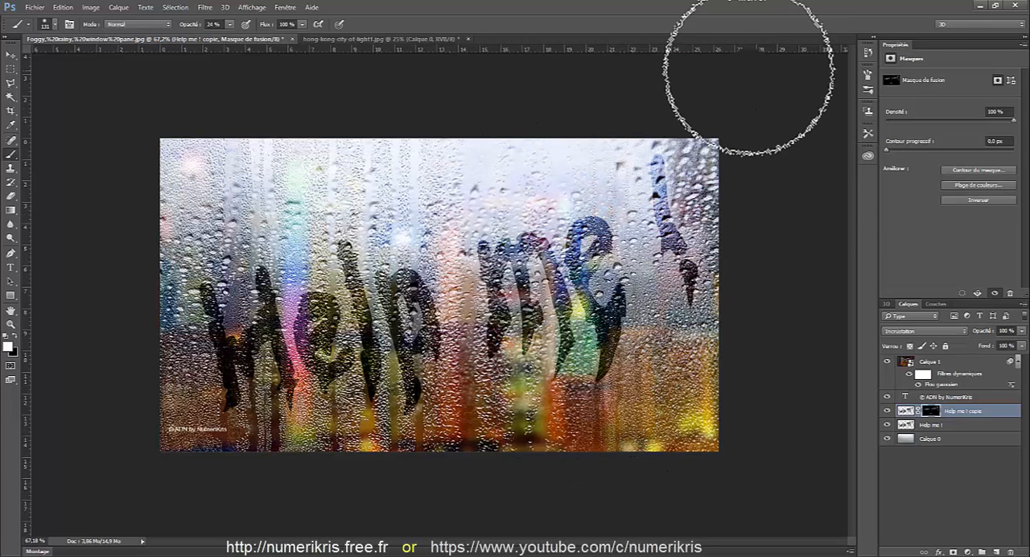